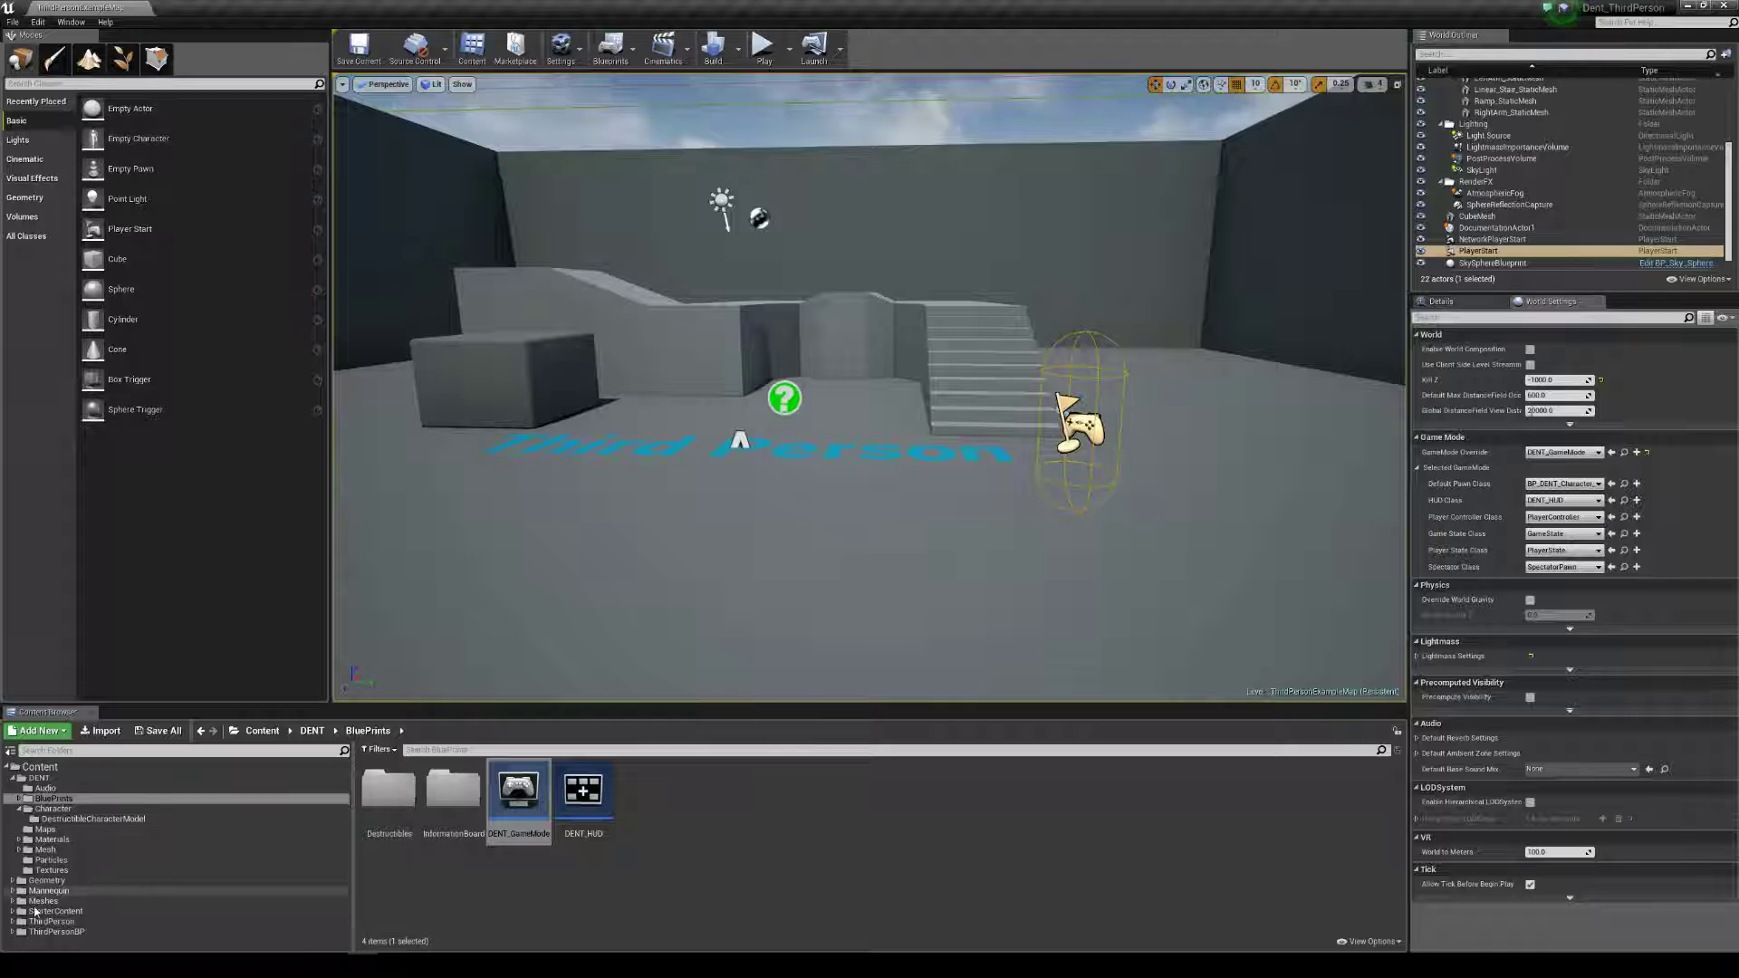
# Step: Browse the StarterContent folder and its Audio subfolder, then return to StarterContent
pyautogui.click(15, 912)
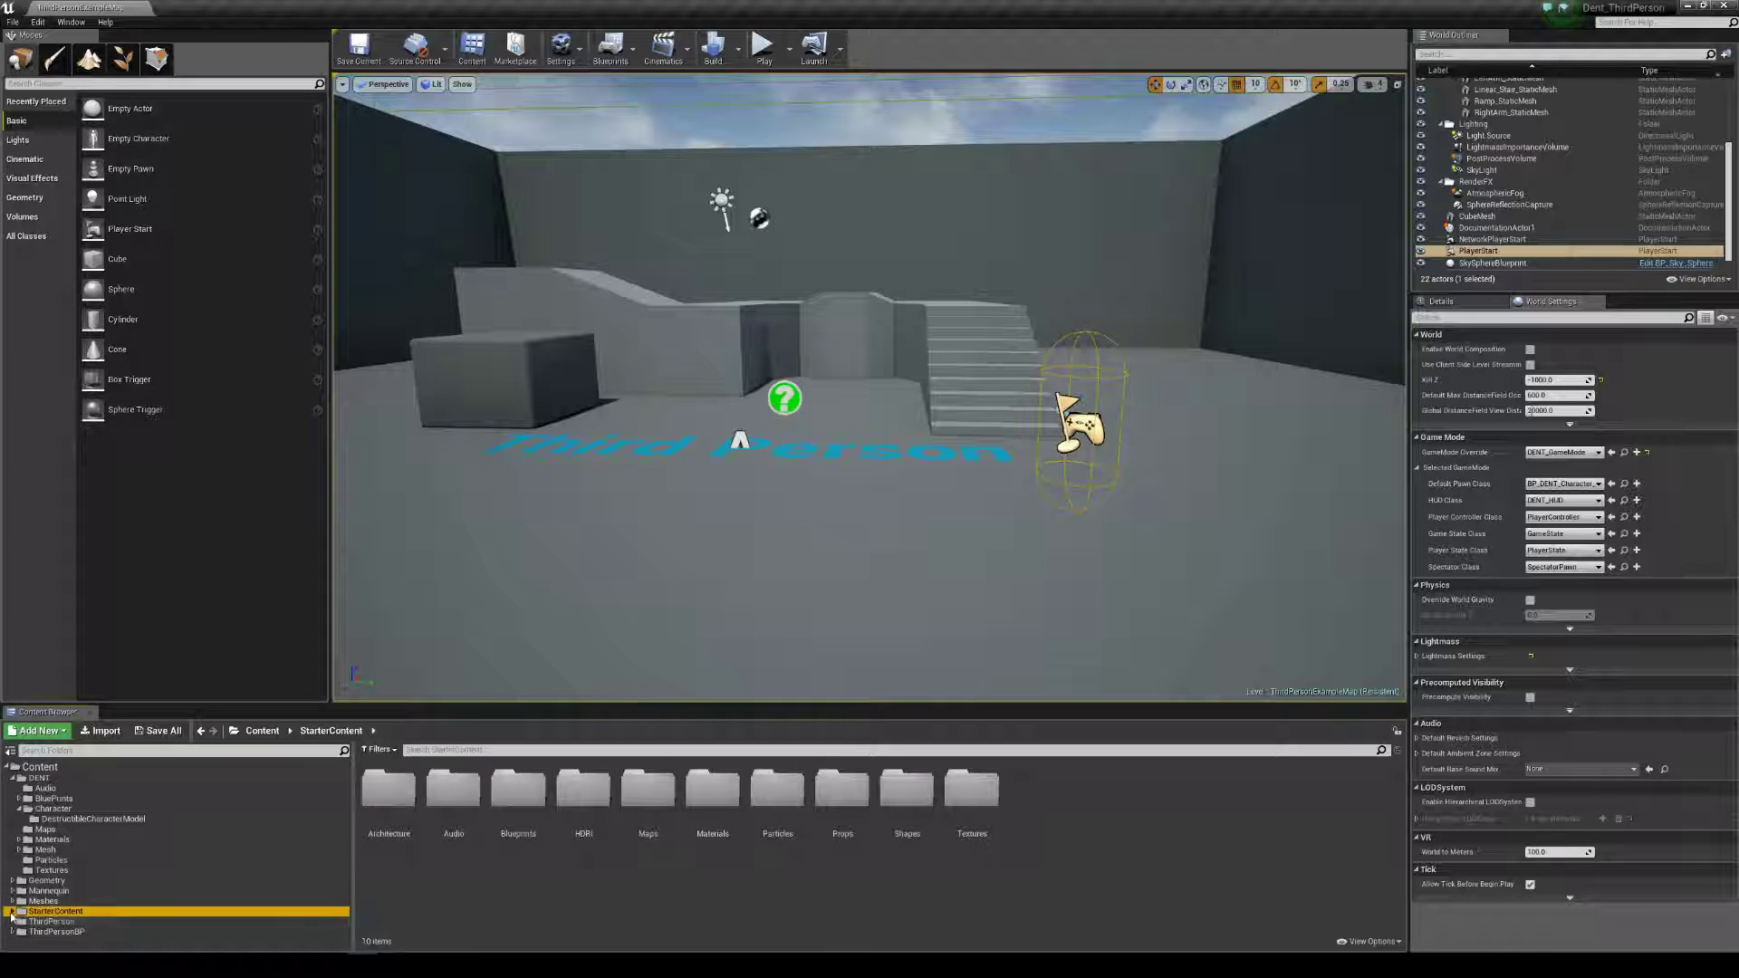
pyautogui.click(11, 912)
pyautogui.click(45, 931)
pyautogui.scroll(-2, 50, 917)
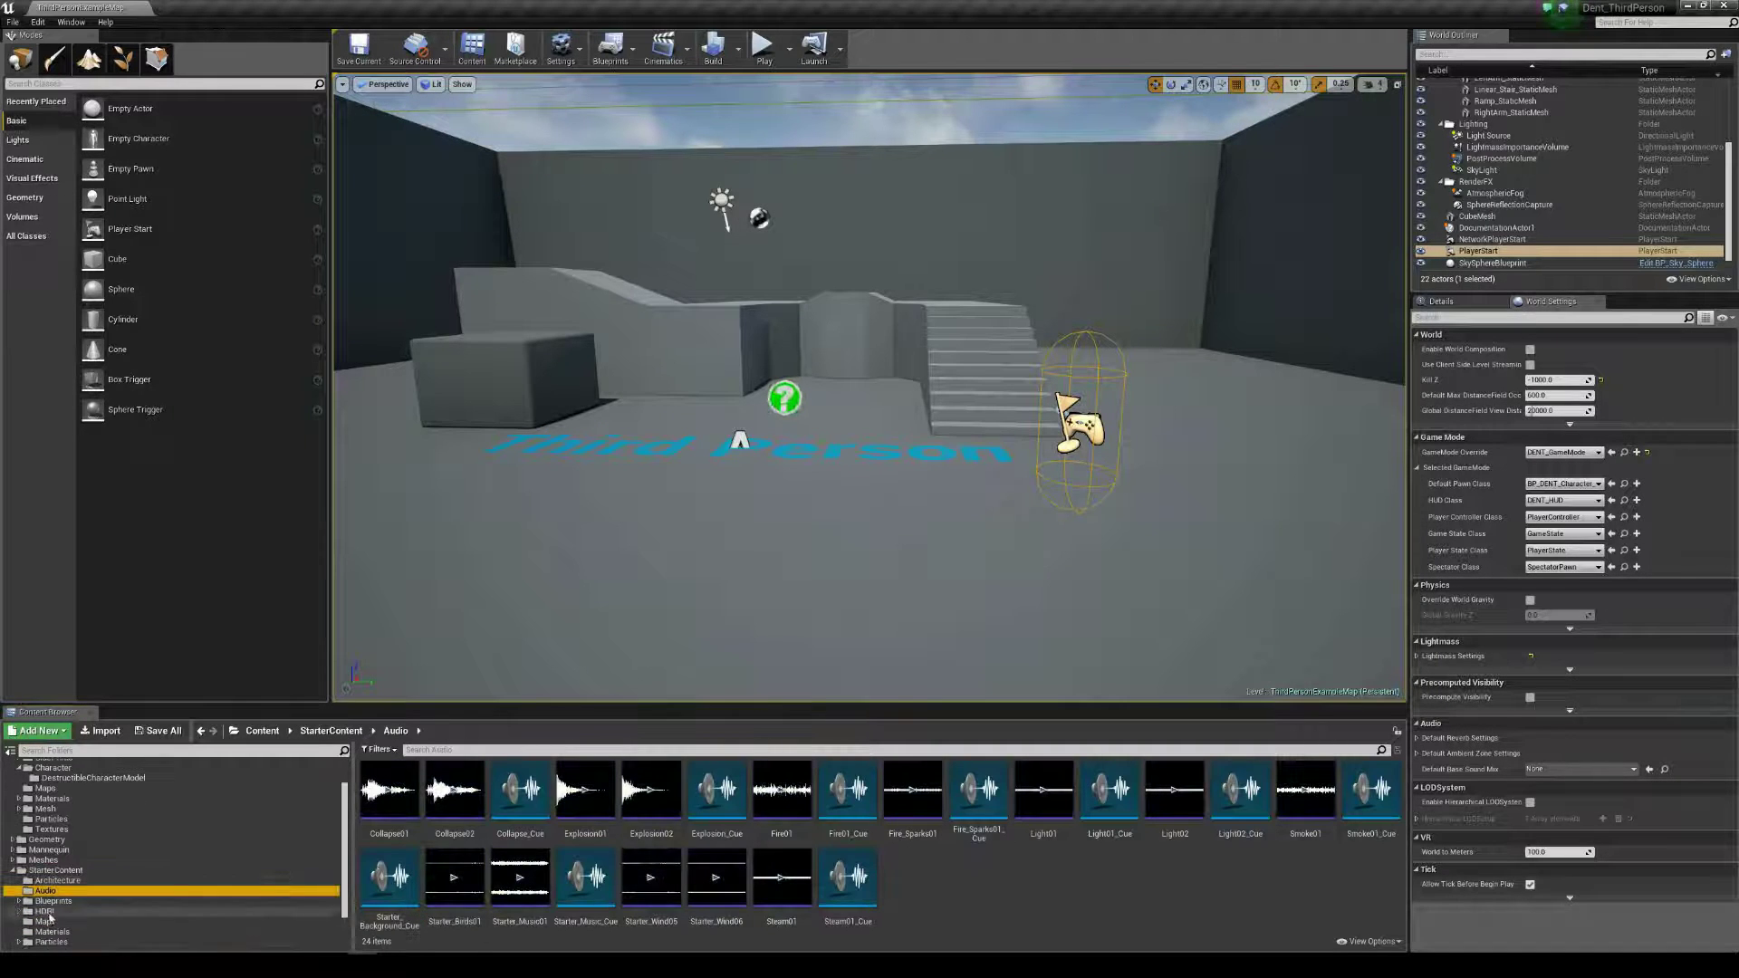
pyautogui.click(67, 873)
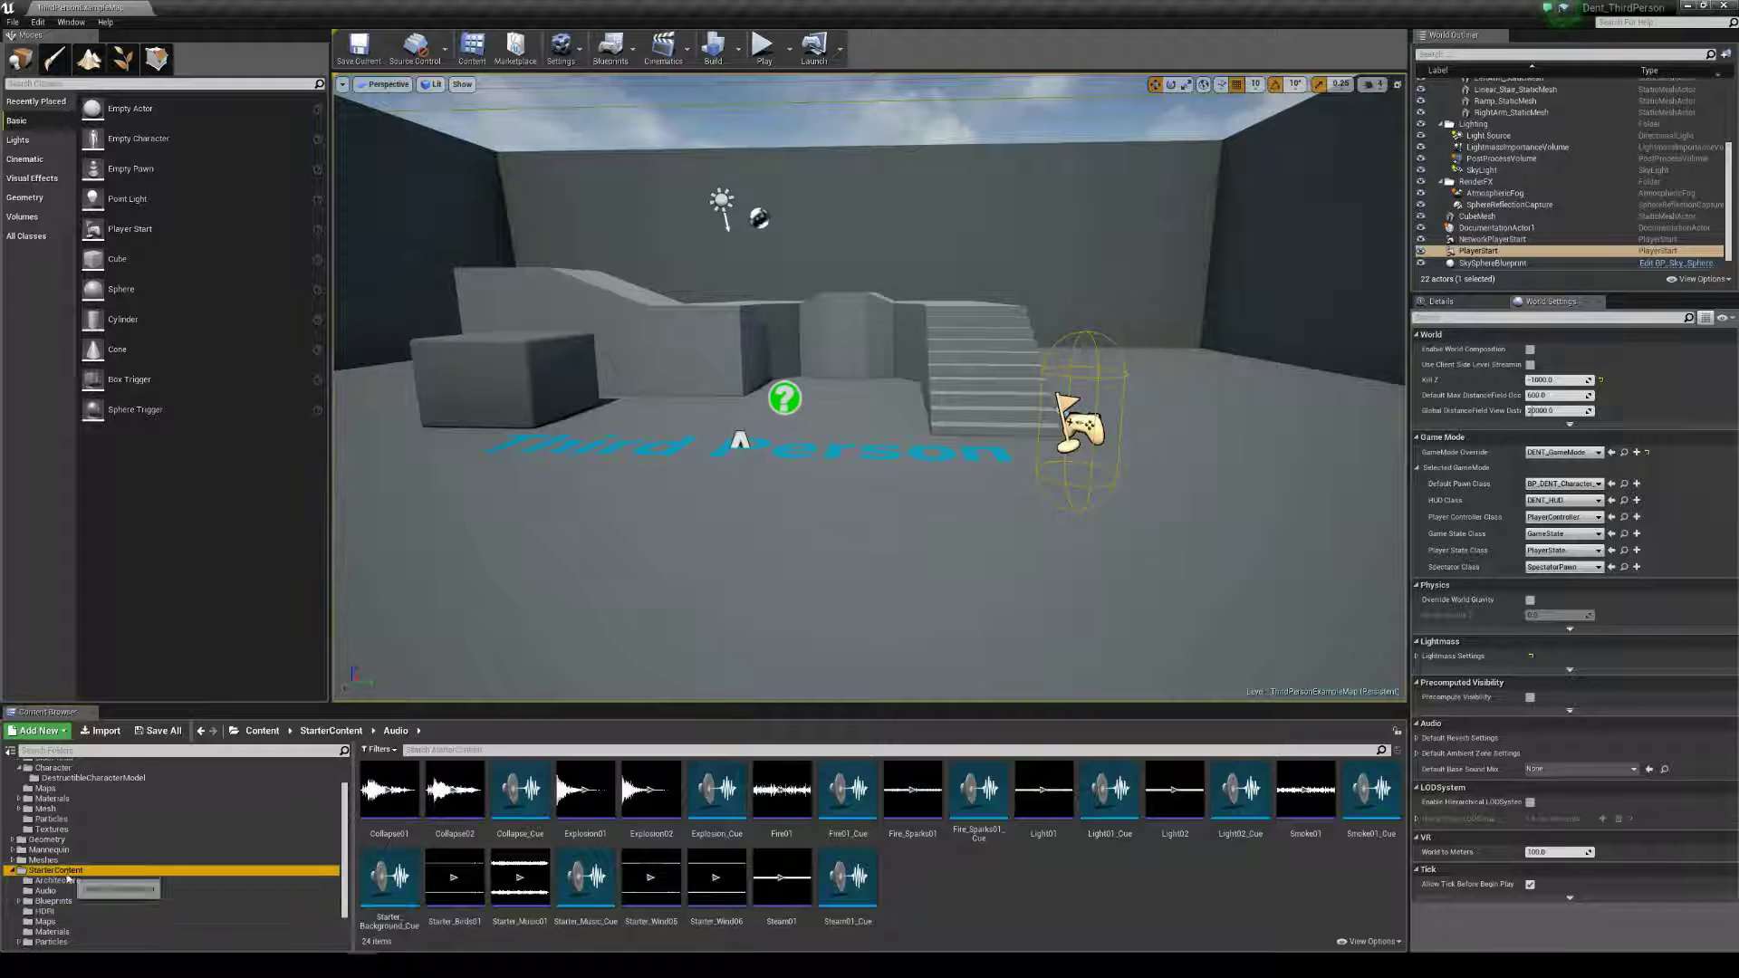
# Step: Filter the listing to the 51 Static Mesh assets, enlarge the thumbnail area and select SM_Rock
pyautogui.click(389, 795)
pyautogui.click(379, 749)
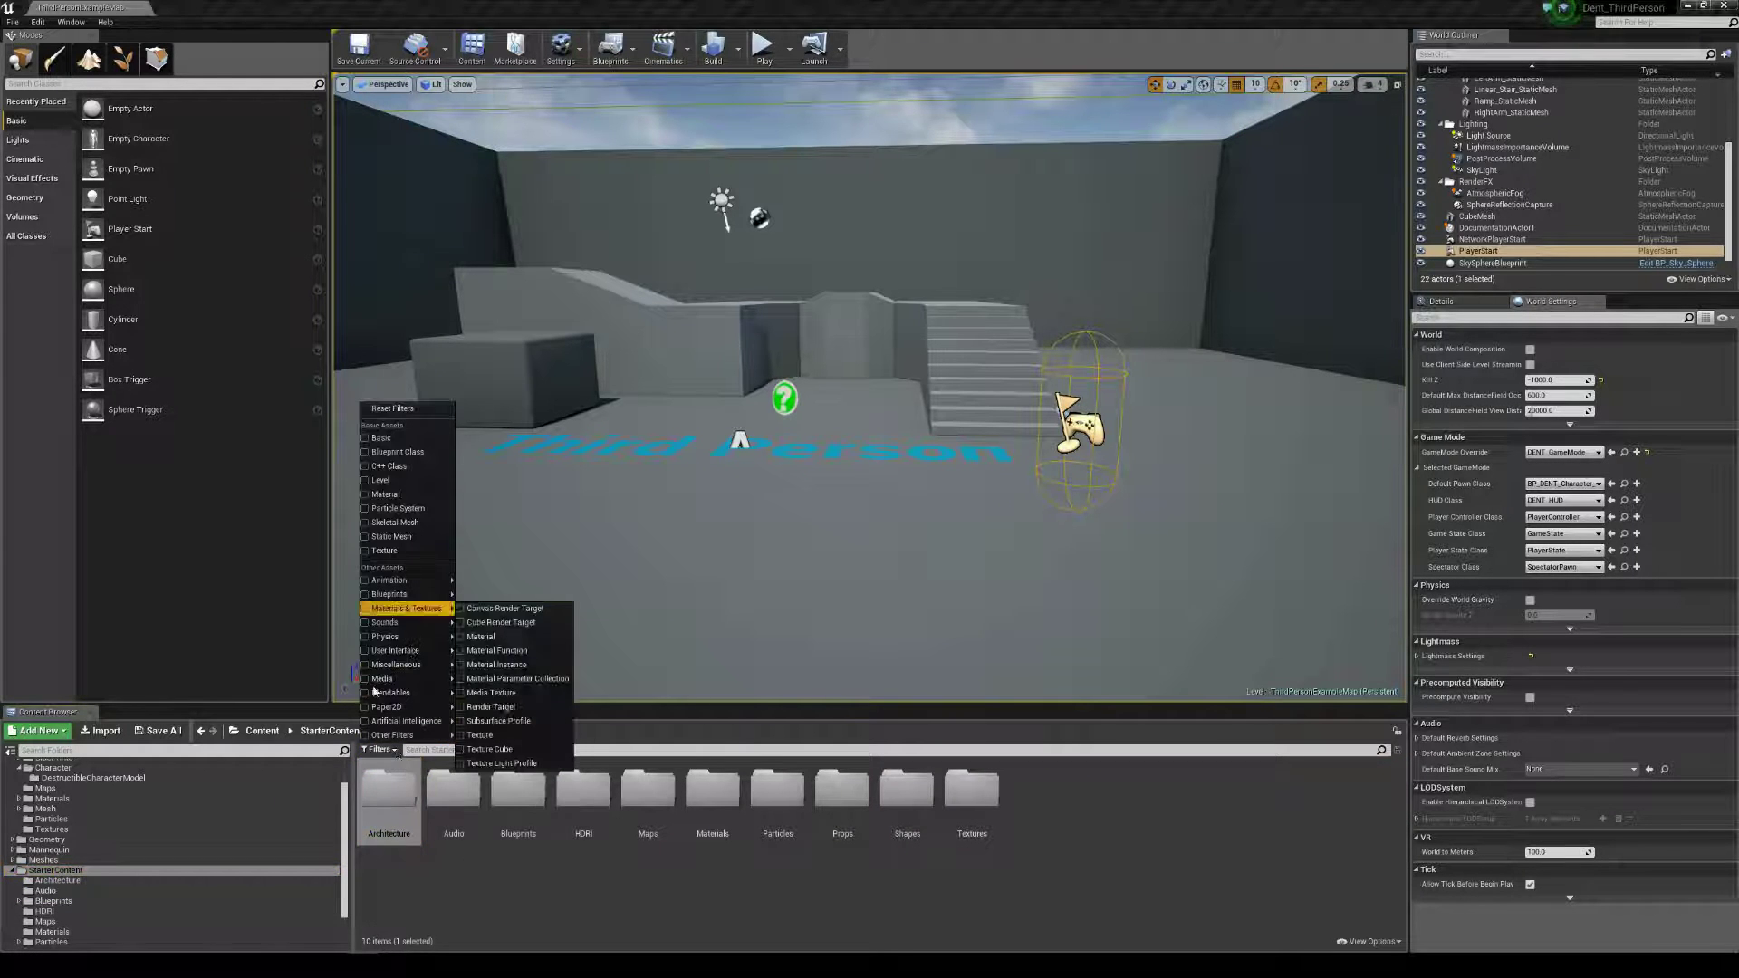
pyautogui.click(389, 536)
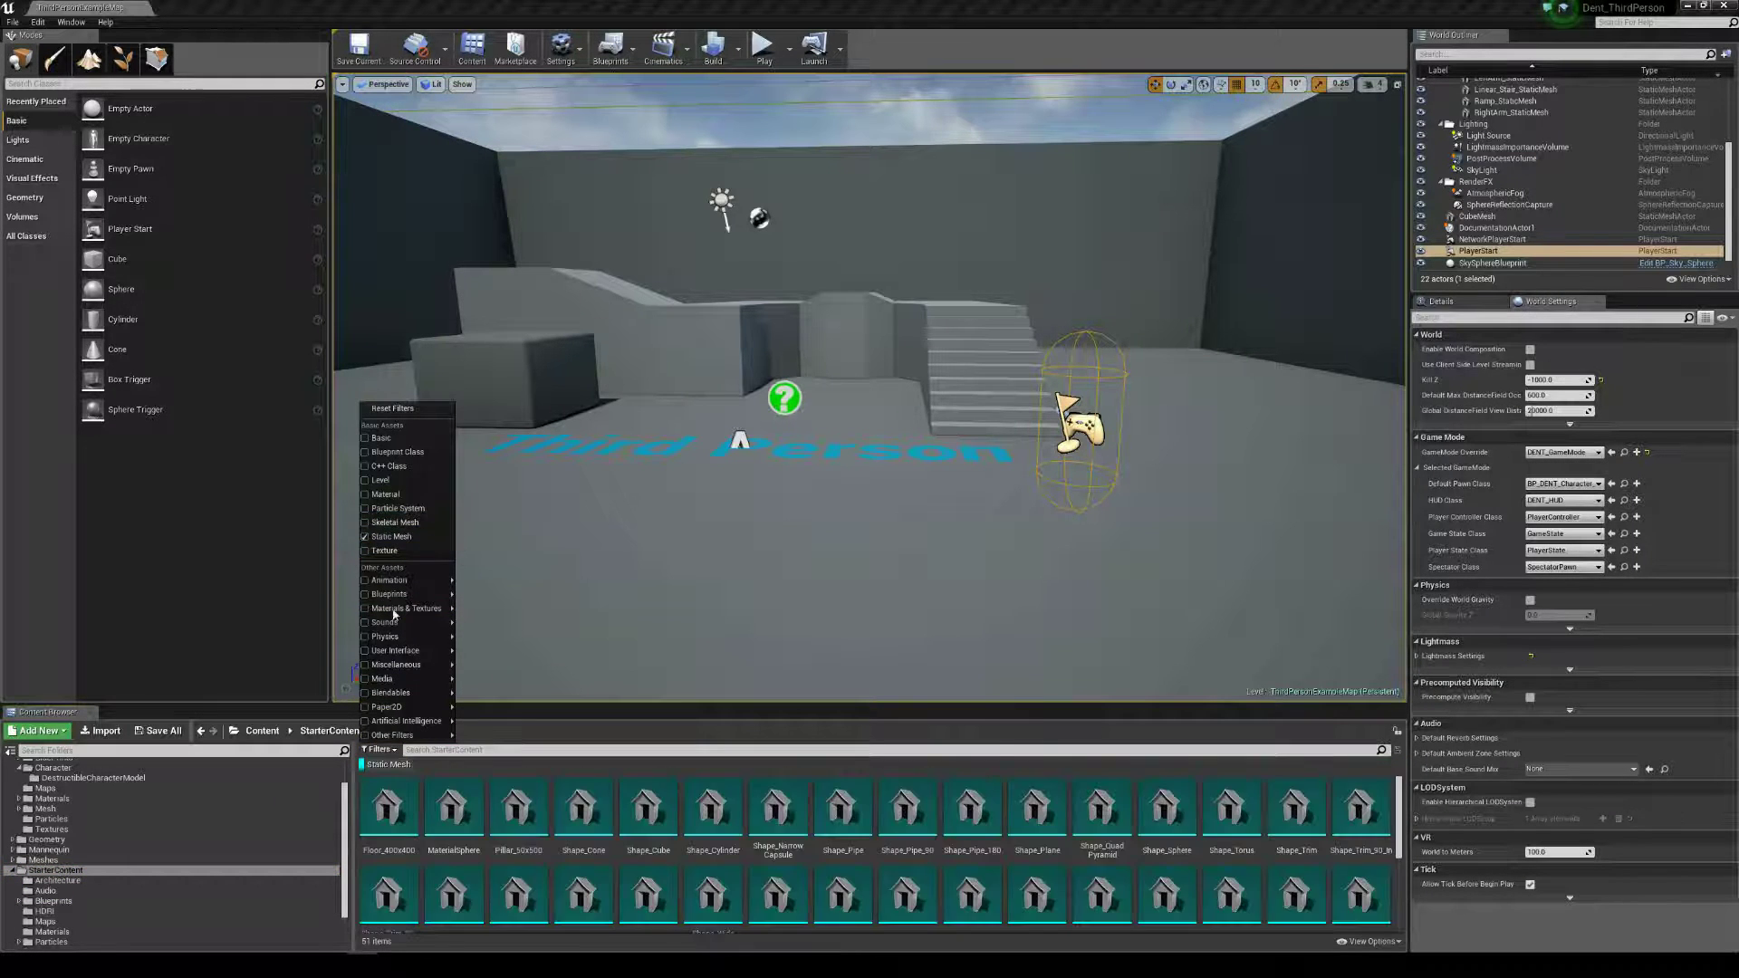
pyautogui.click(634, 580)
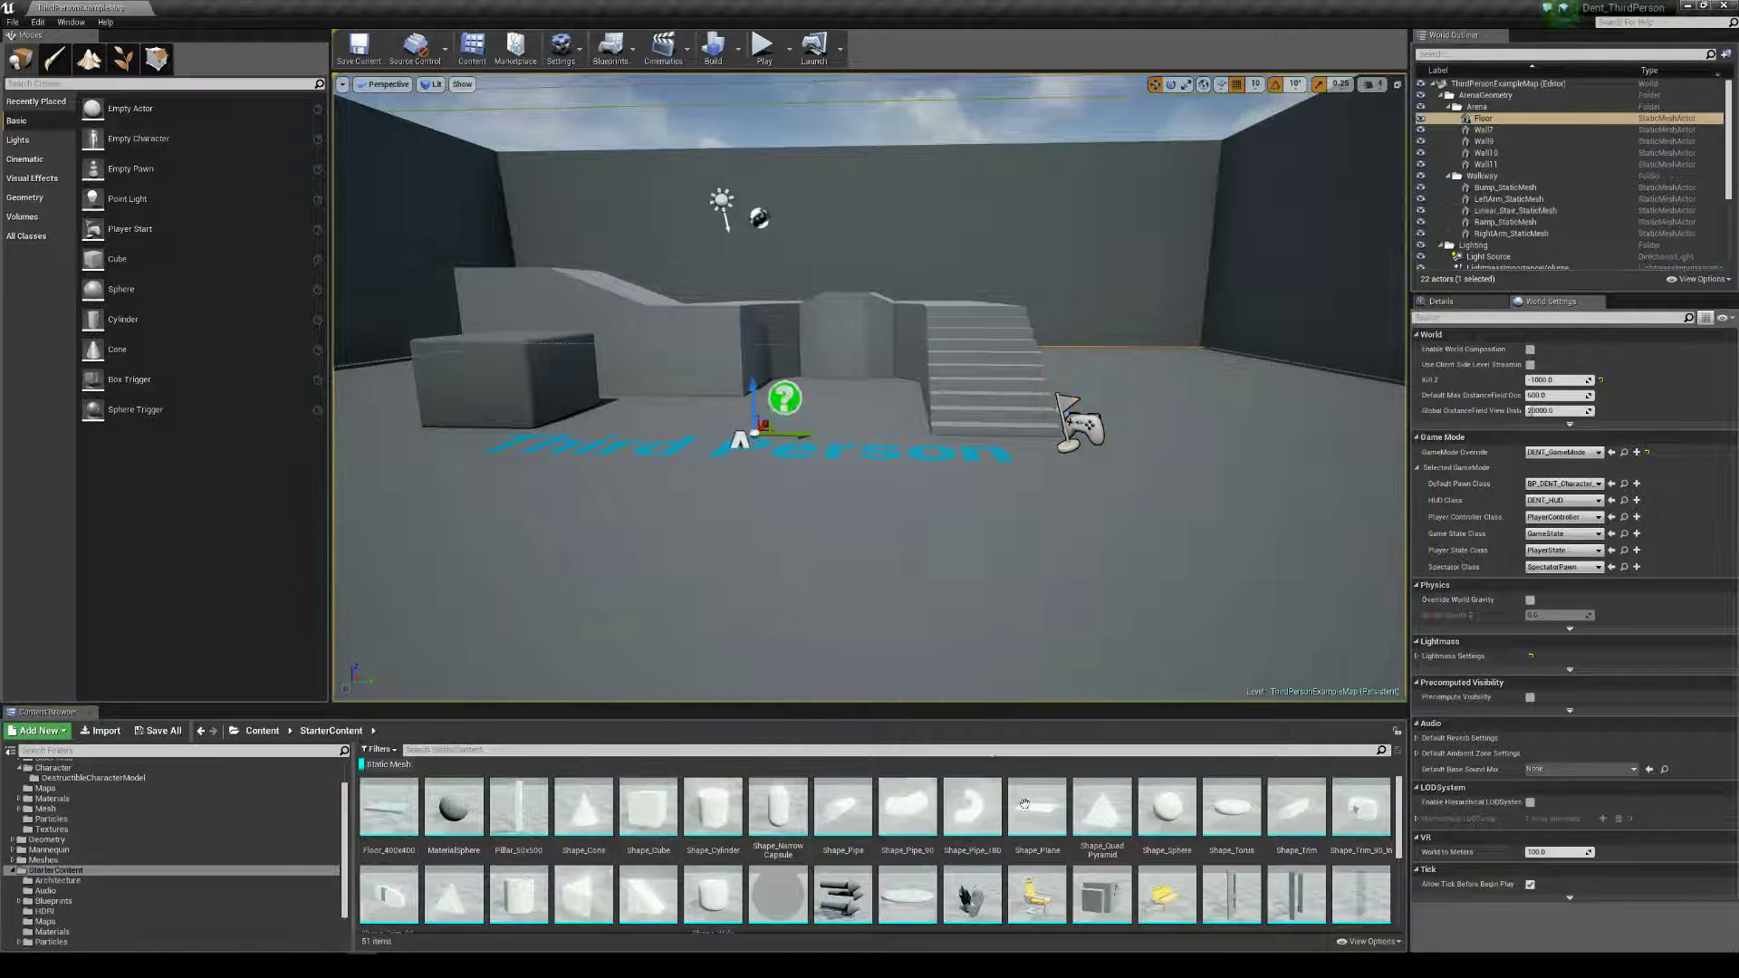
pyautogui.moveTo(1060, 707); pyautogui.dragTo(1059, 559)
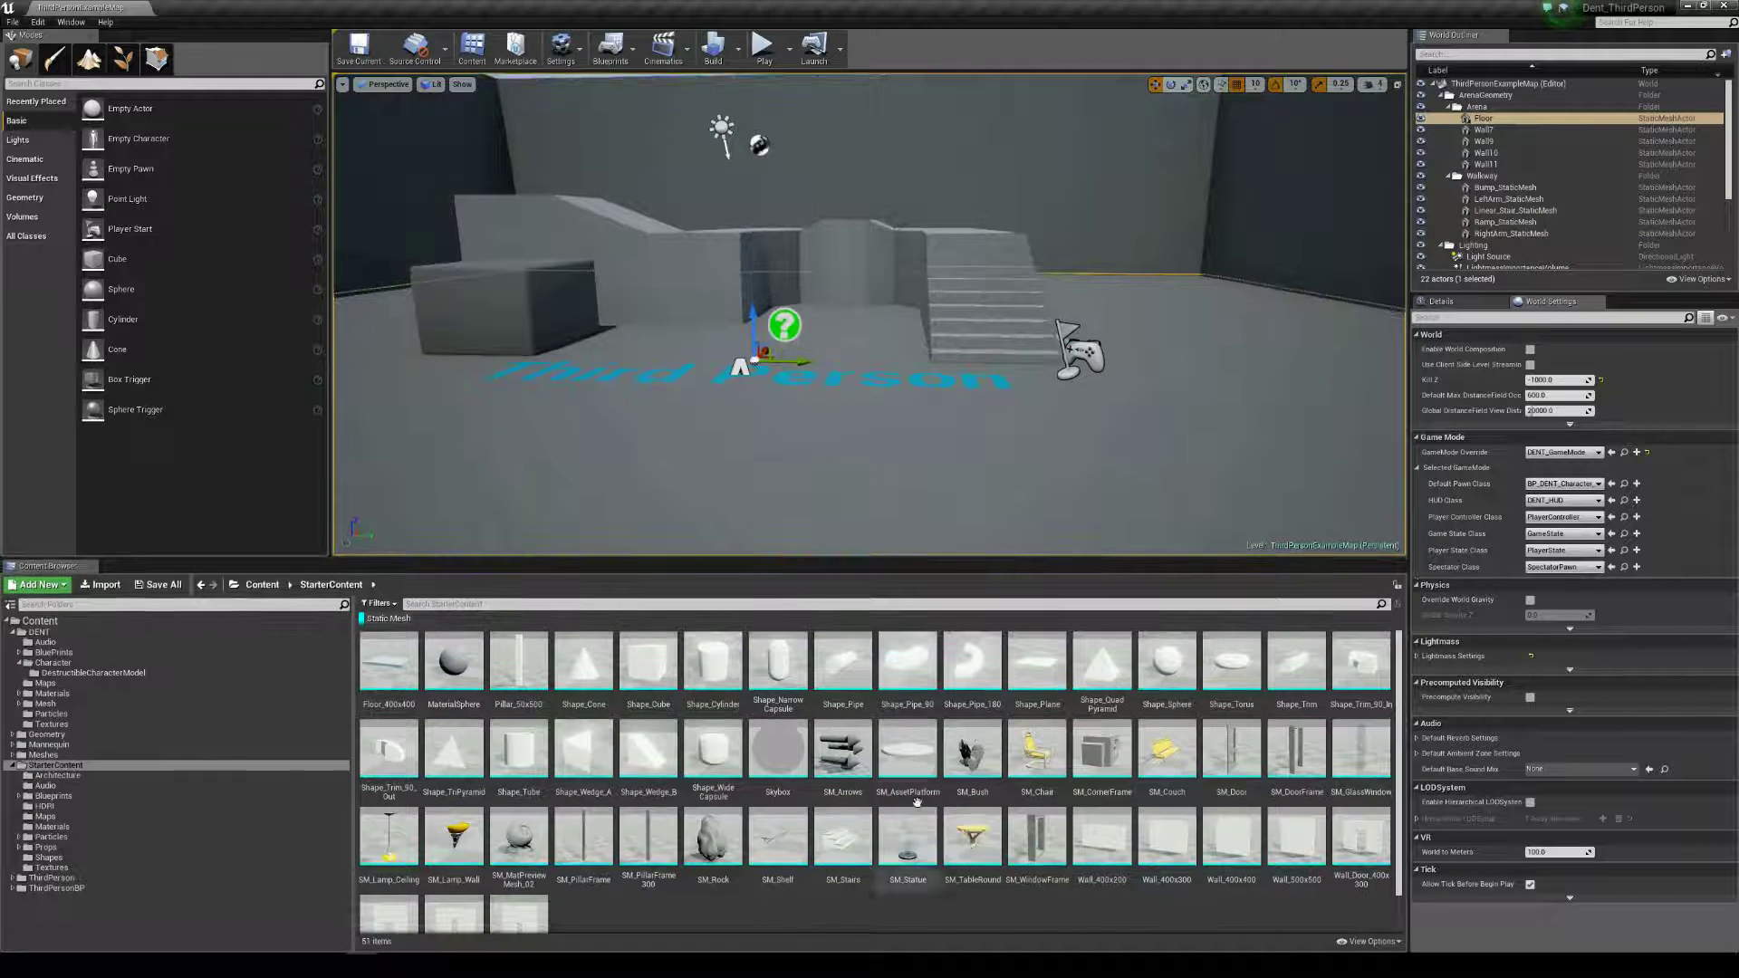
pyautogui.click(712, 840)
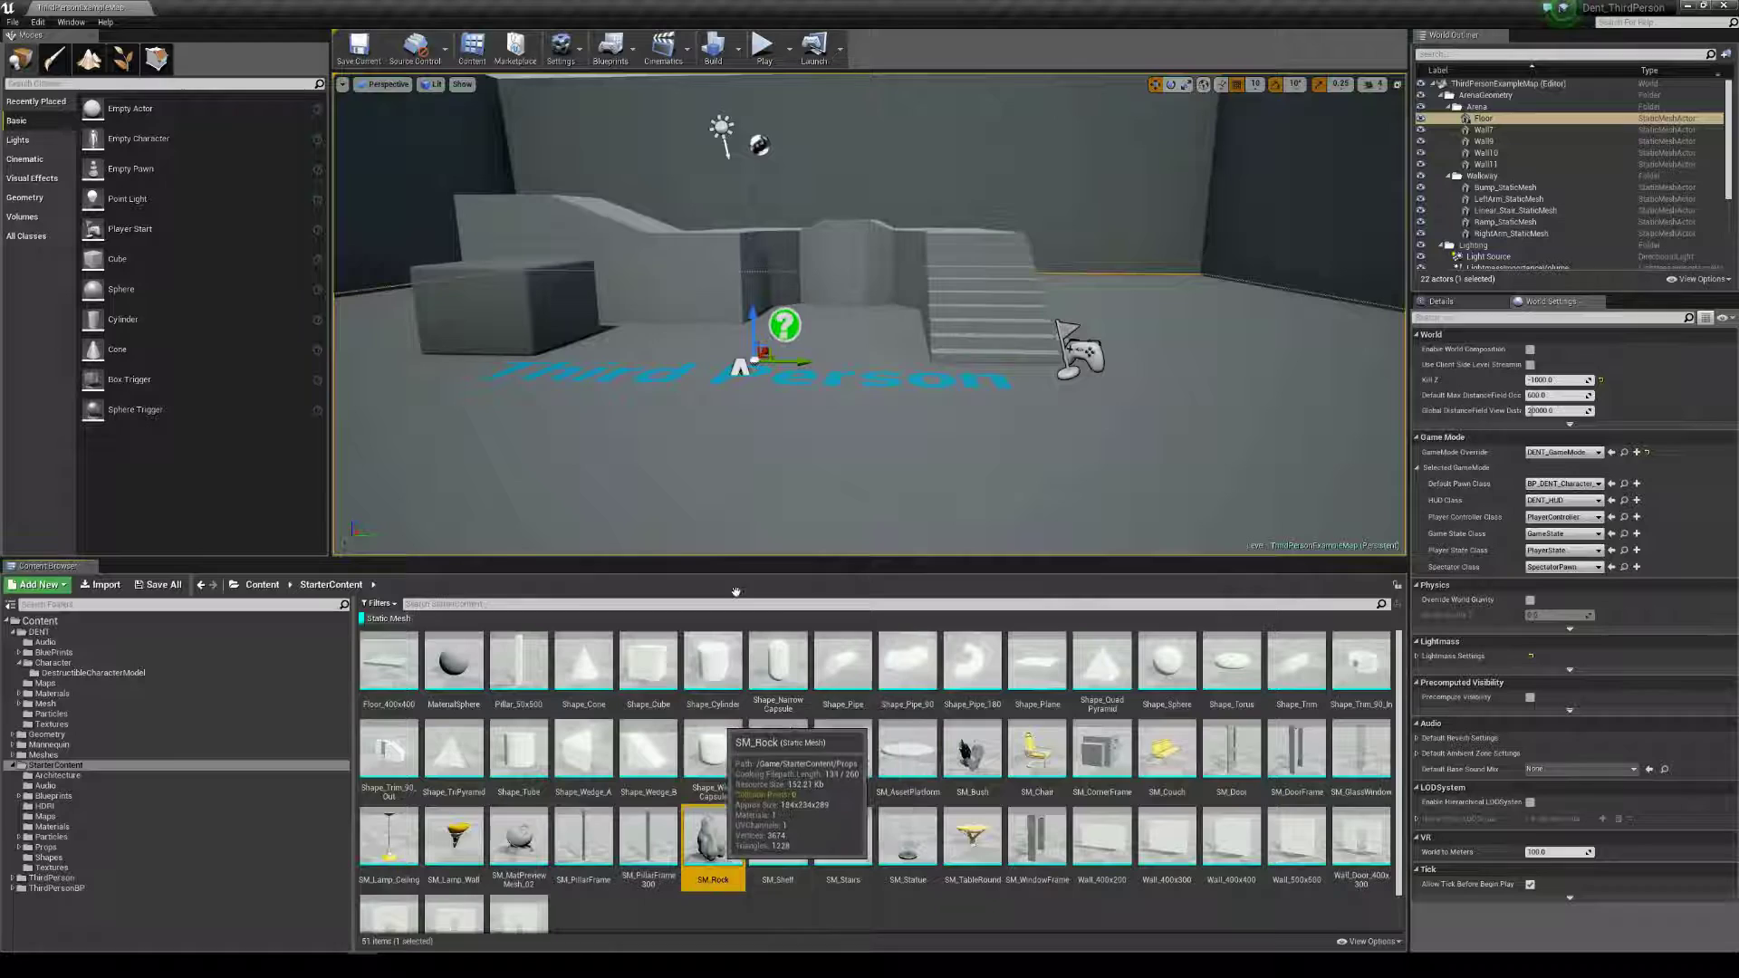
pyautogui.moveTo(735, 591); pyautogui.dragTo(709, 835)
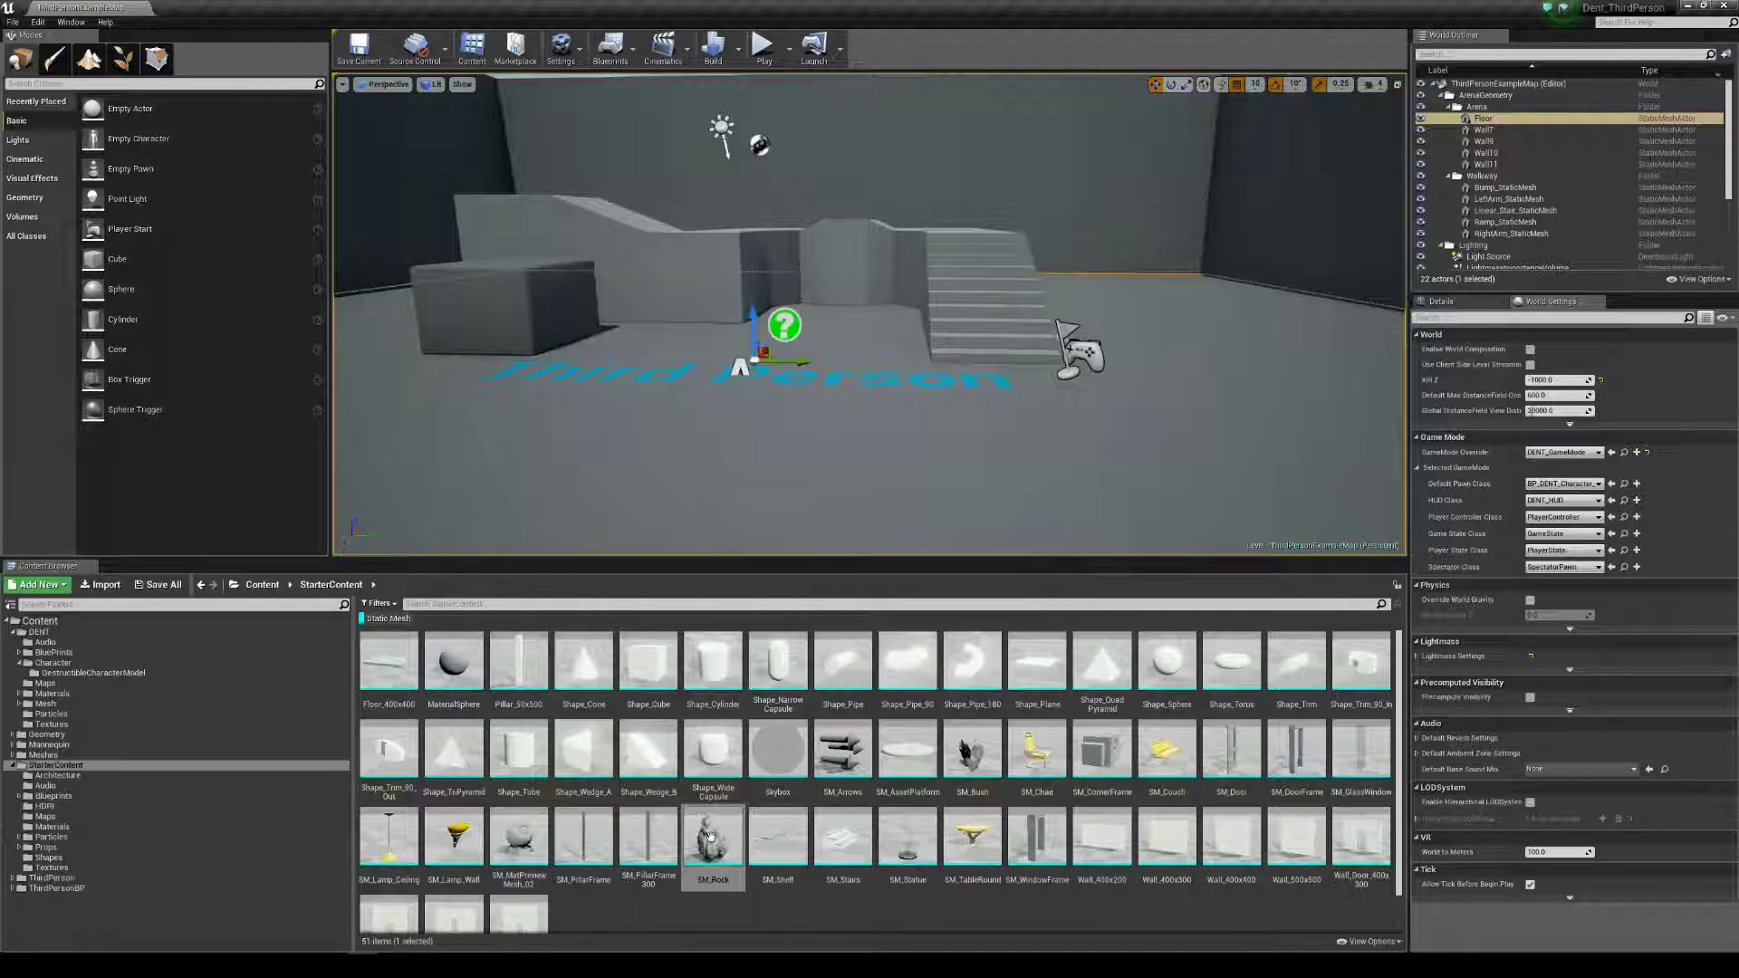
# Step: Create a DestructibleMesh from SM_Rock using its right-click menu
pyautogui.rightClick(709, 835)
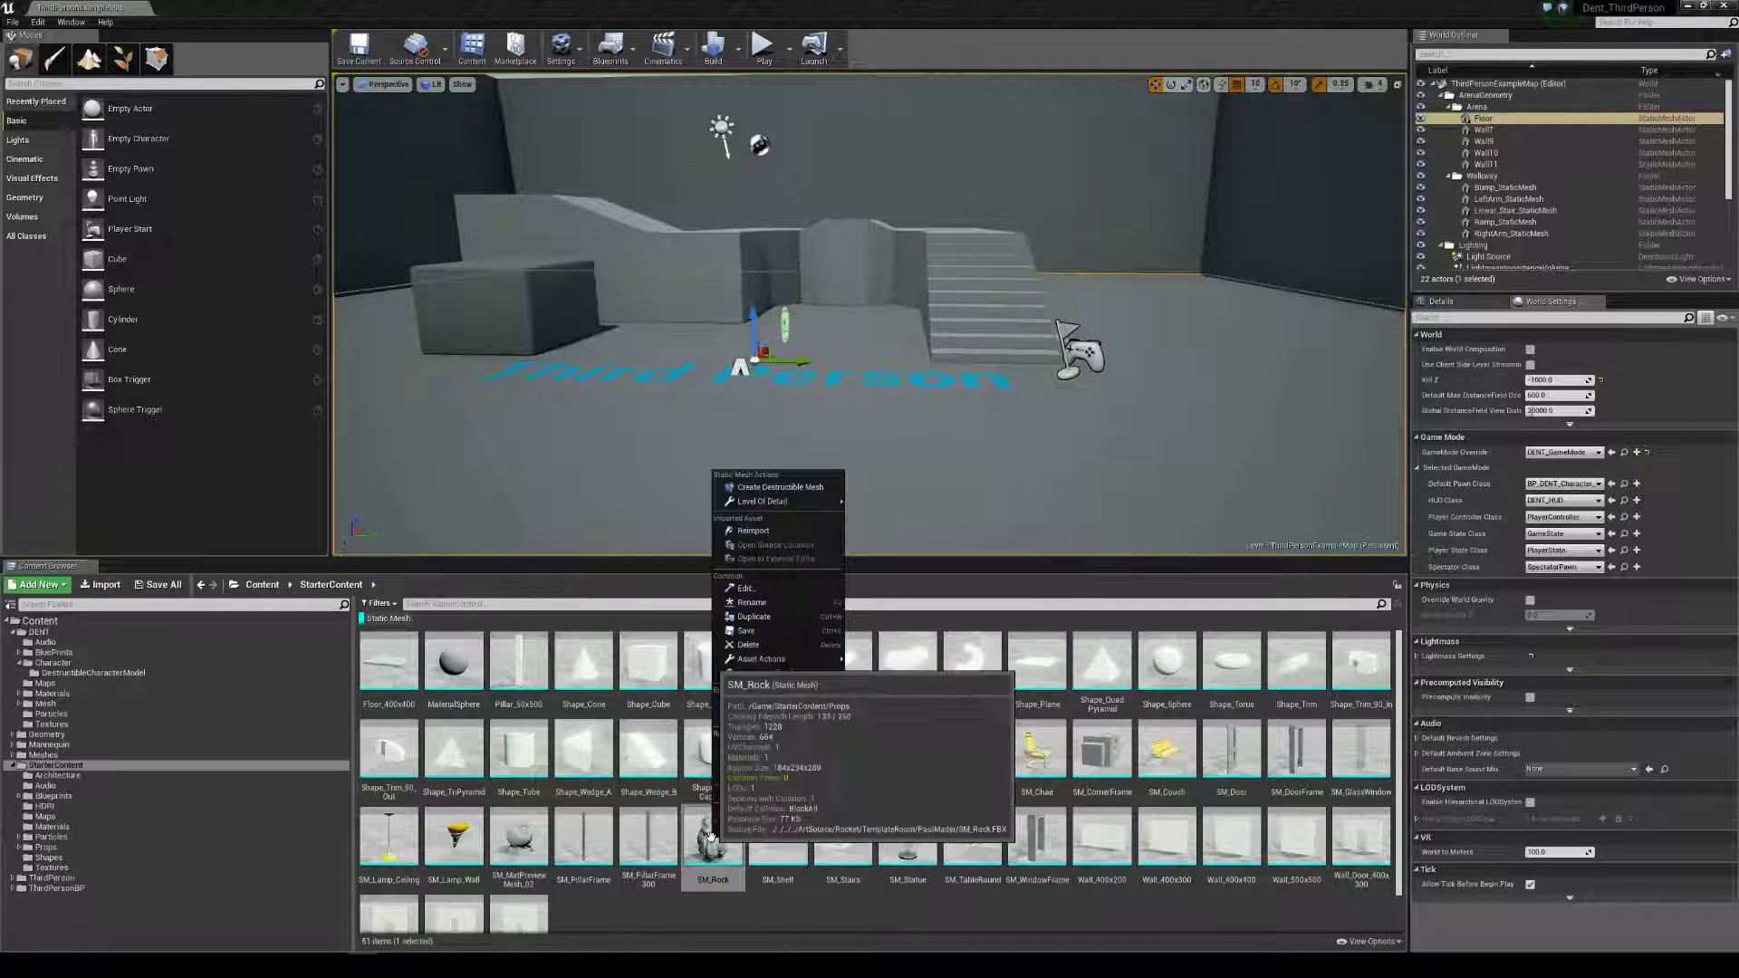
pyautogui.click(805, 489)
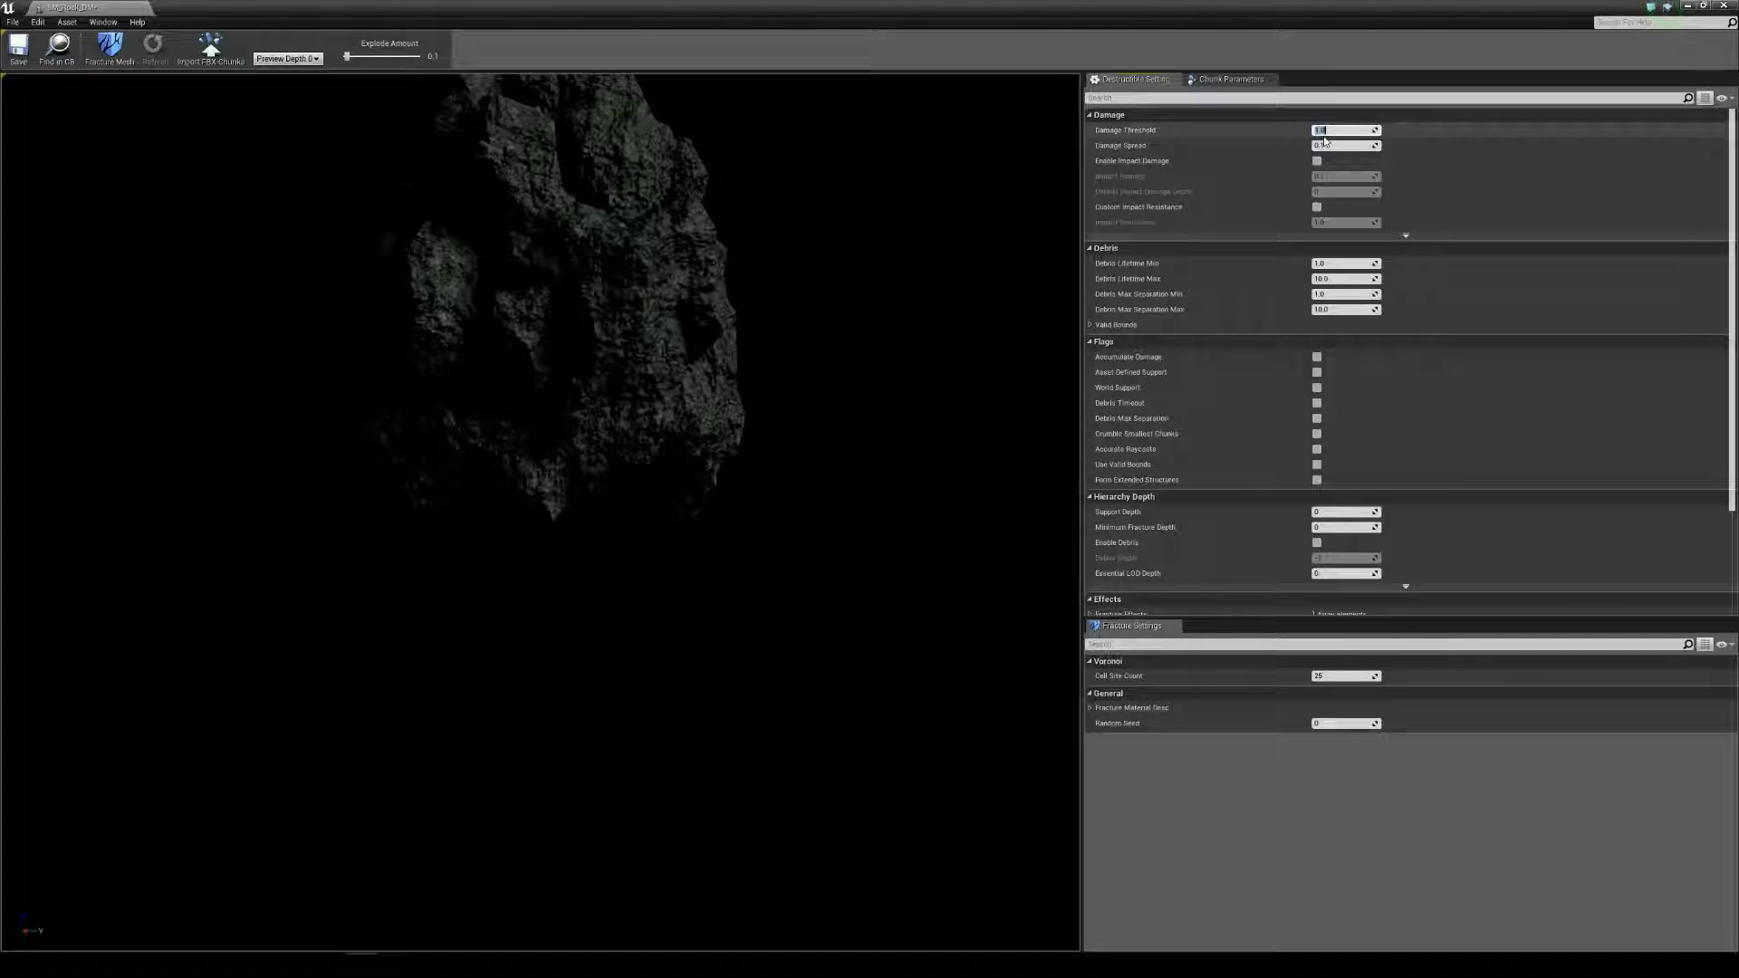
pyautogui.click(1330, 145)
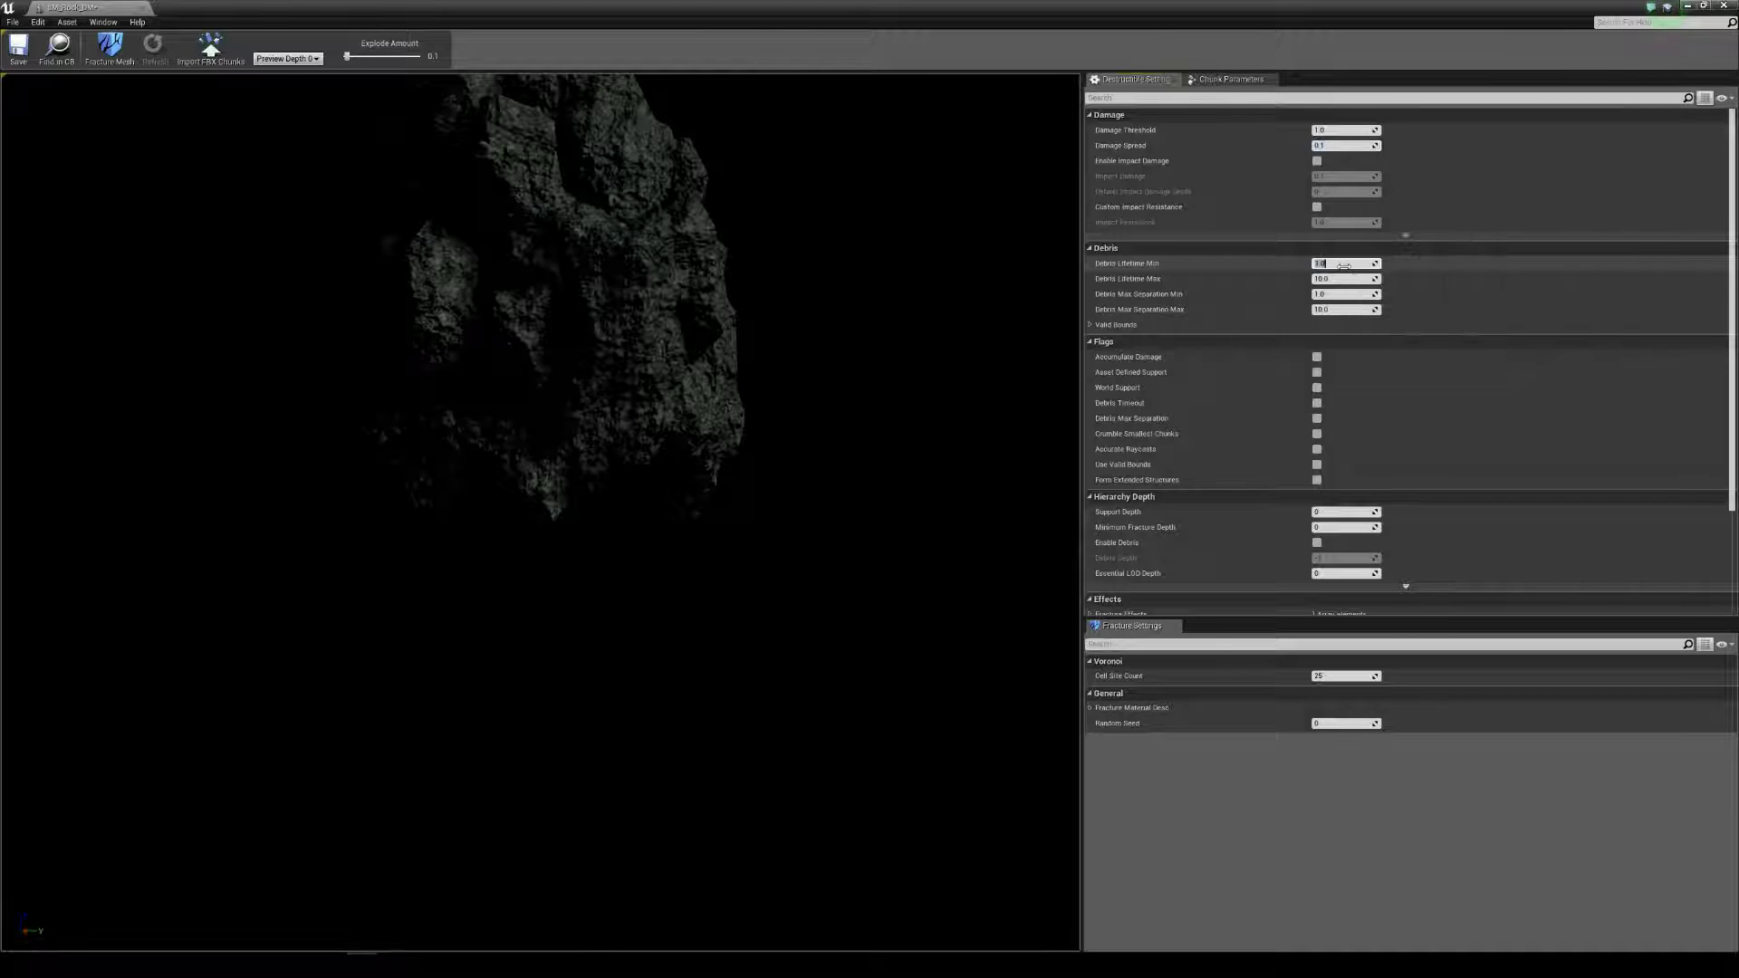
pyautogui.click(1338, 280)
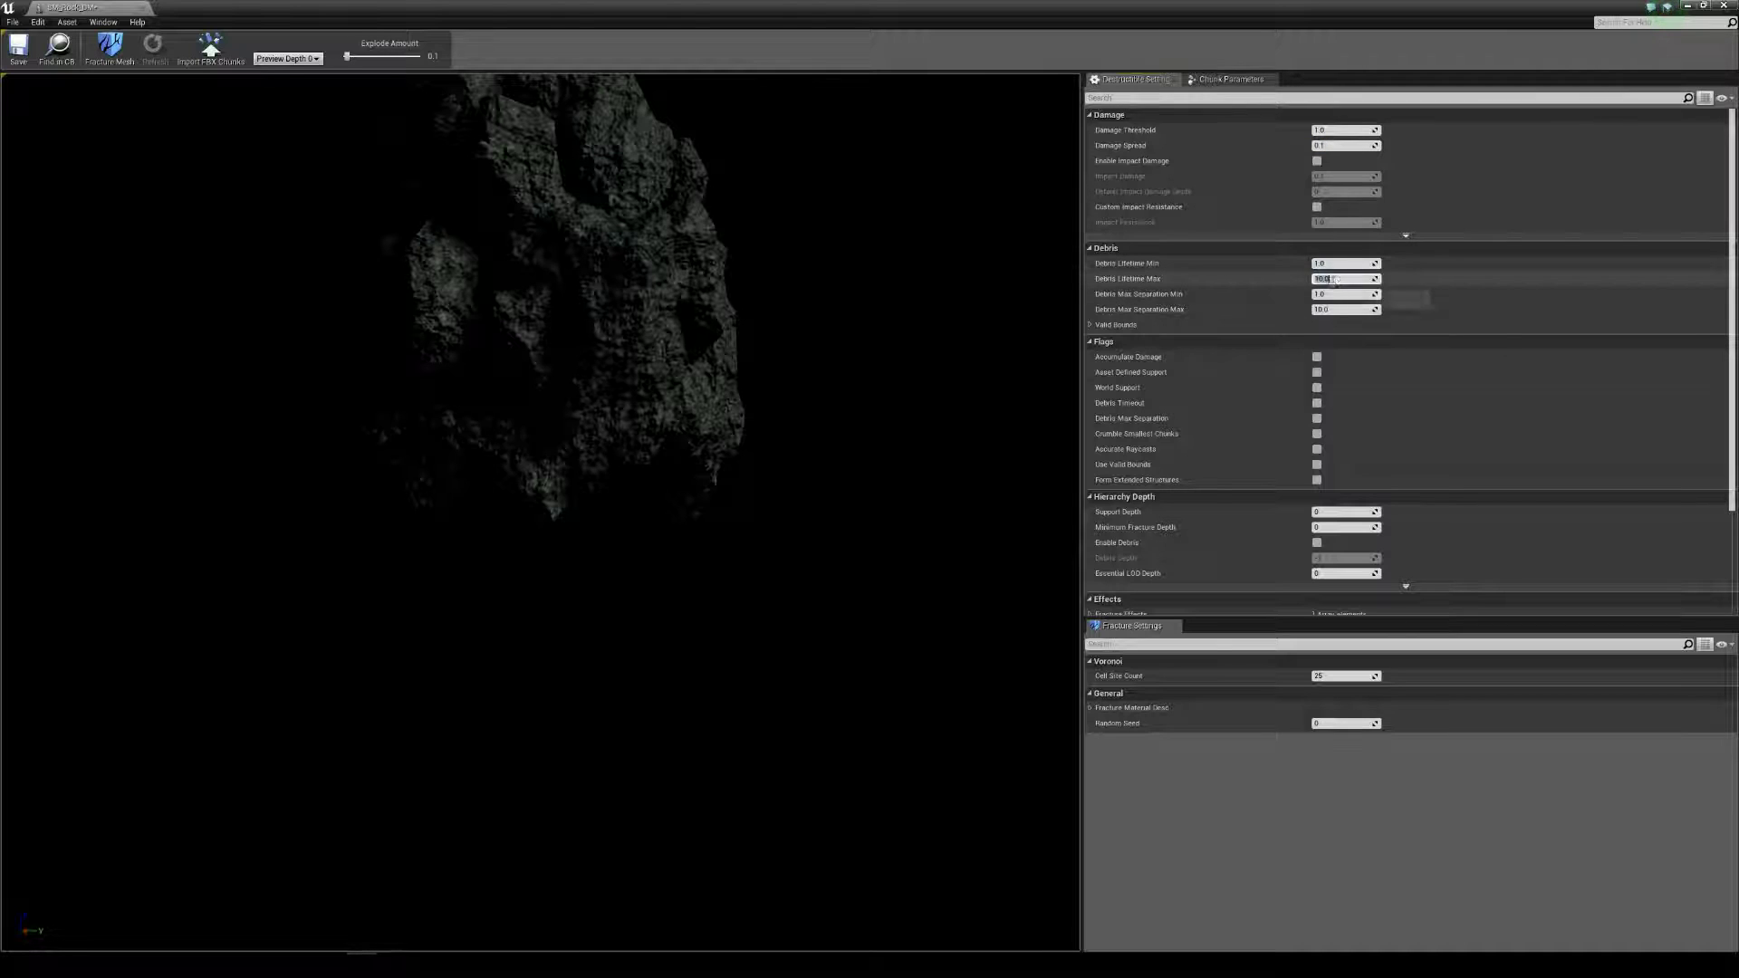
# Step: Enable the Accumulate Damage, Debris Timeout, World Support and Form Extended Structures flags
pyautogui.click(1316, 358)
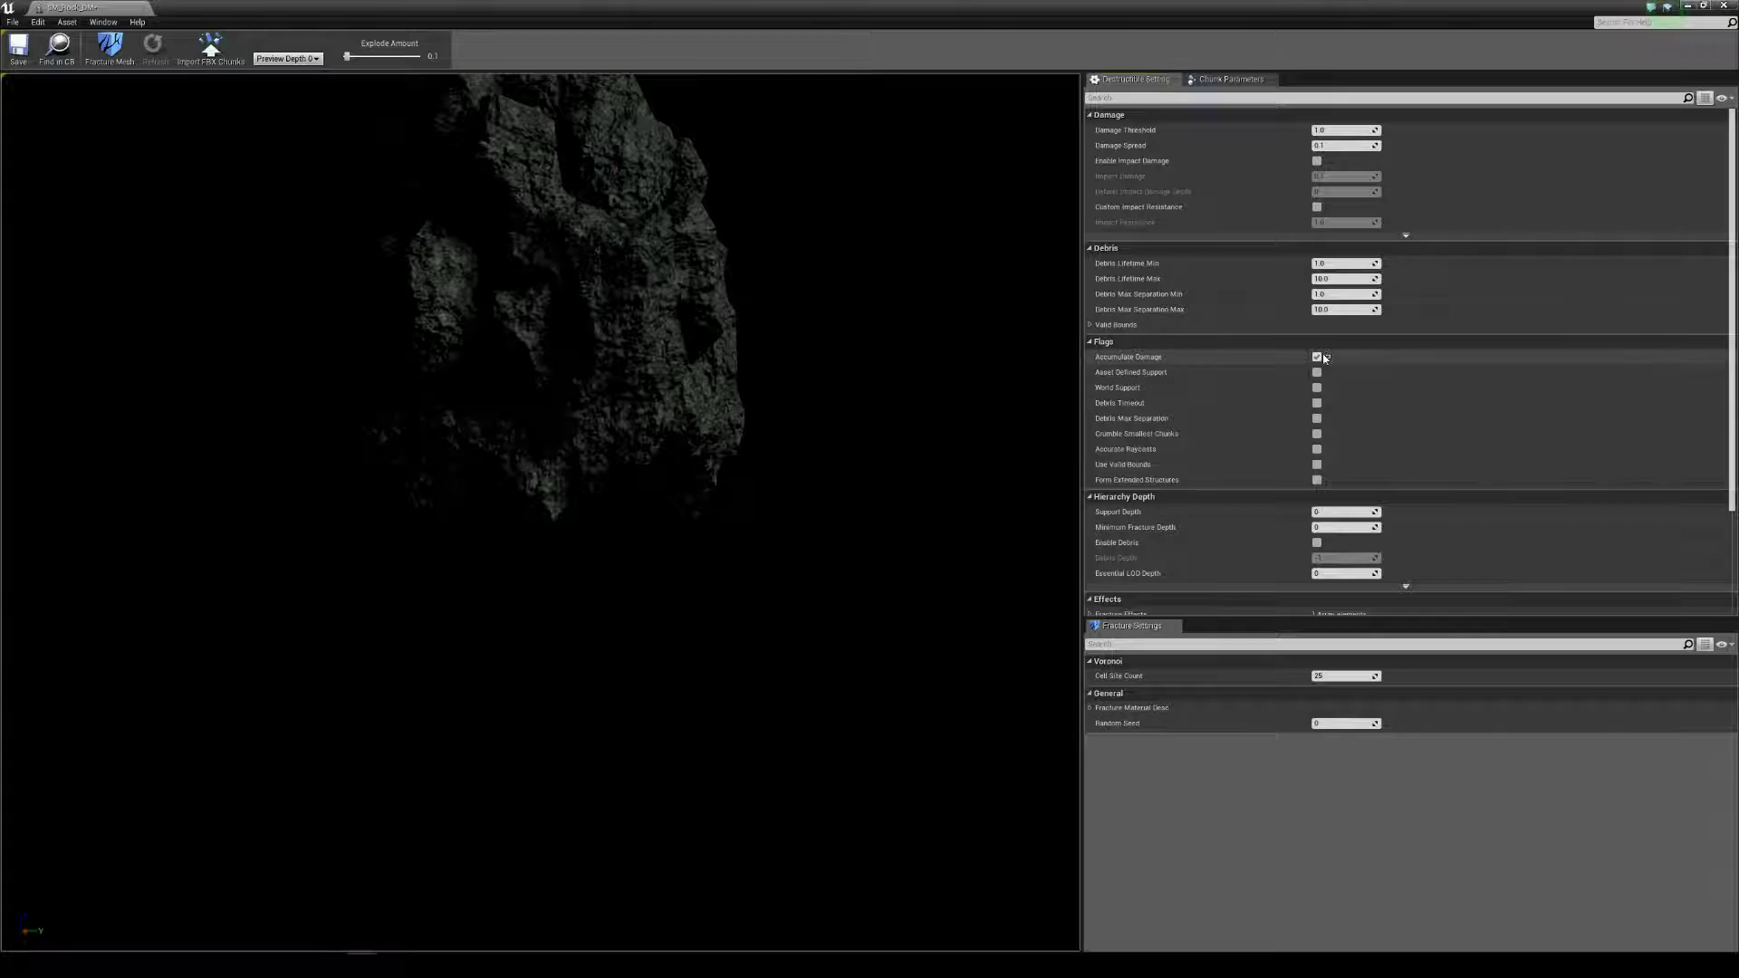
pyautogui.click(1315, 403)
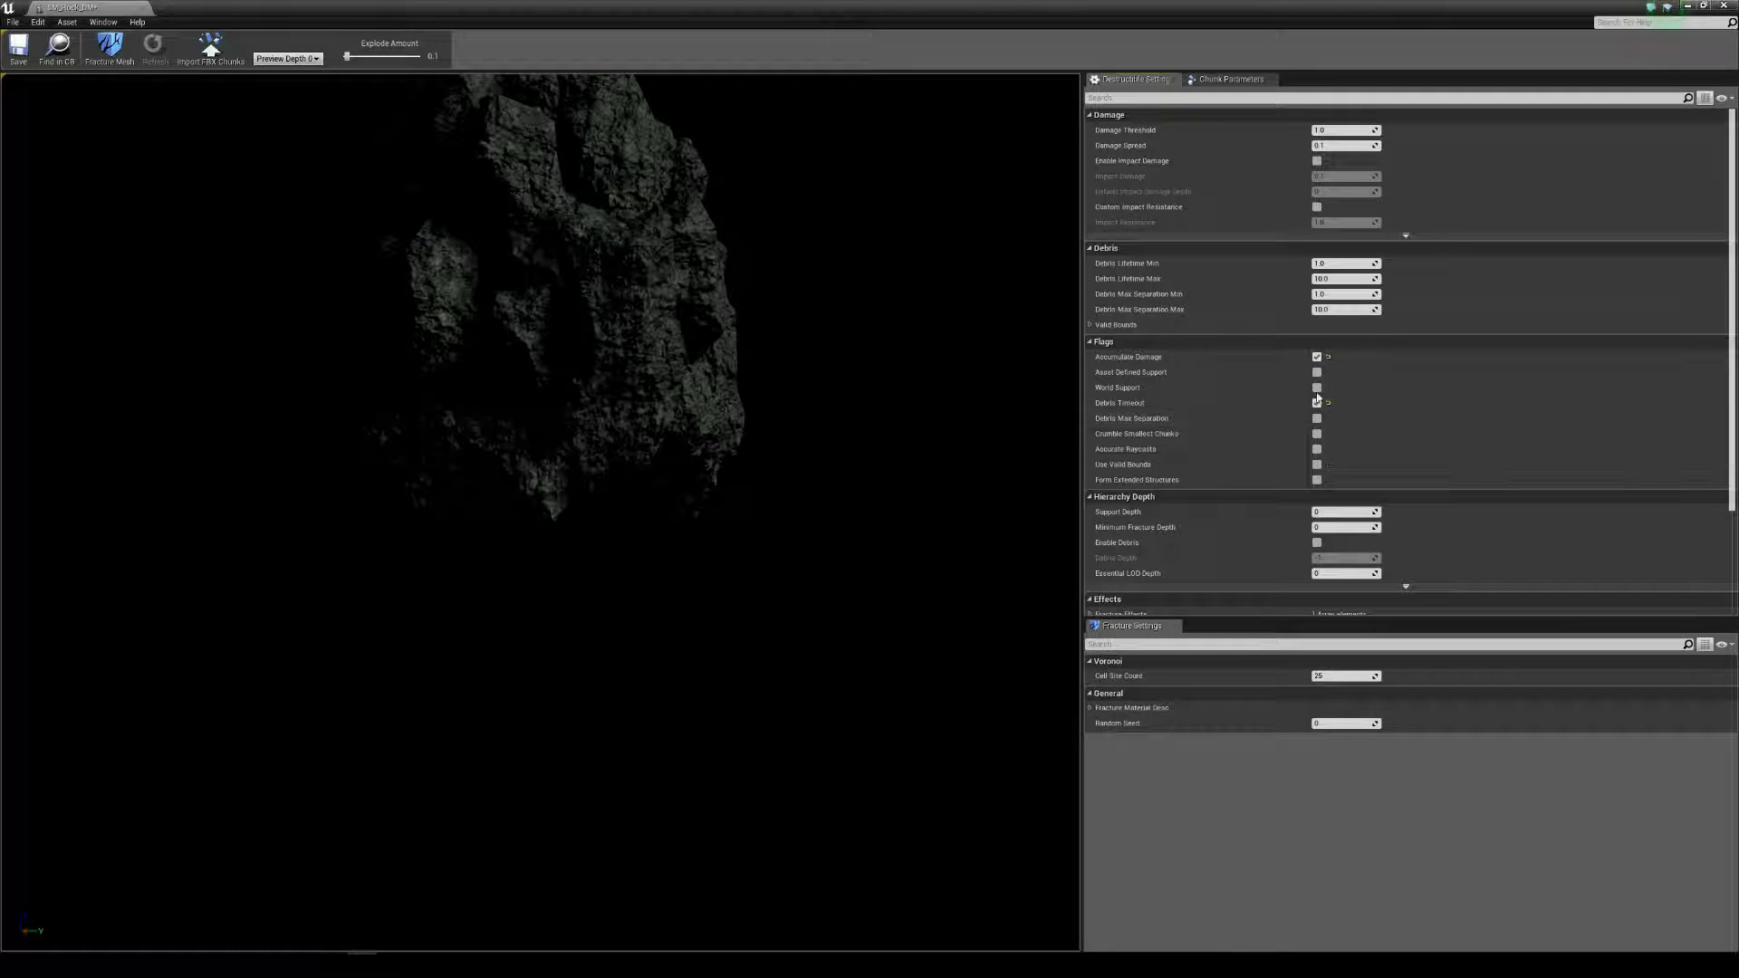
pyautogui.click(1316, 388)
pyautogui.click(1317, 480)
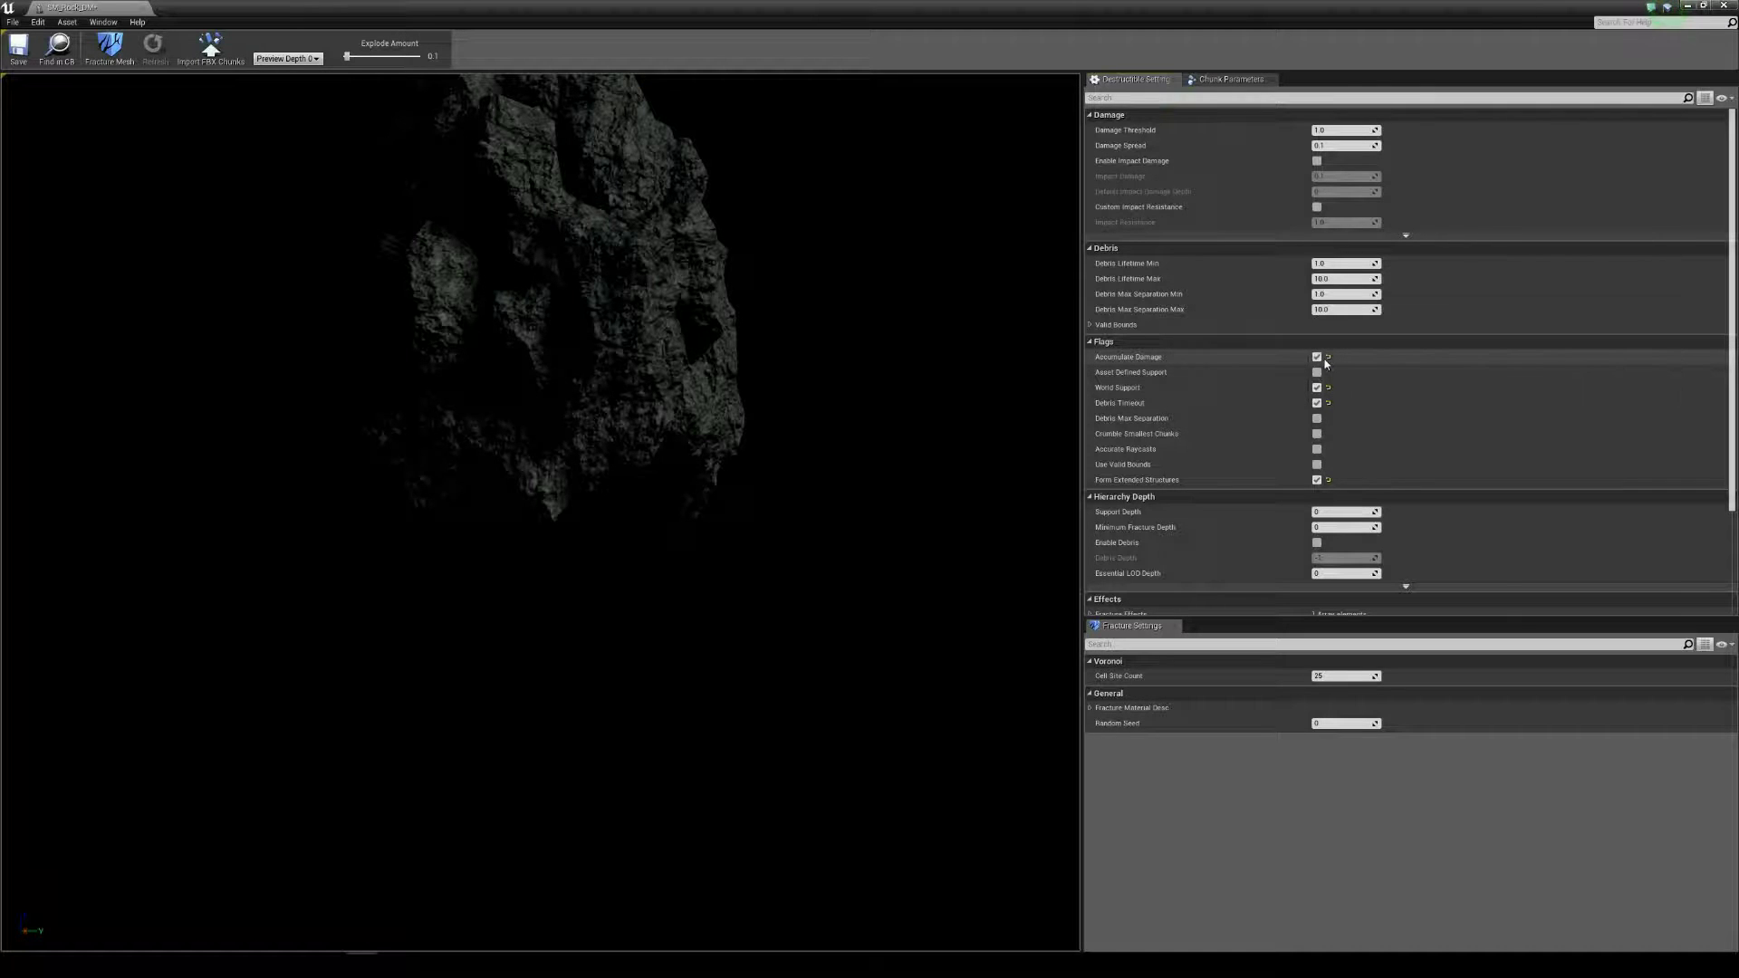
# Step: Set the rock's Damage Threshold to 250
pyautogui.click(1347, 131)
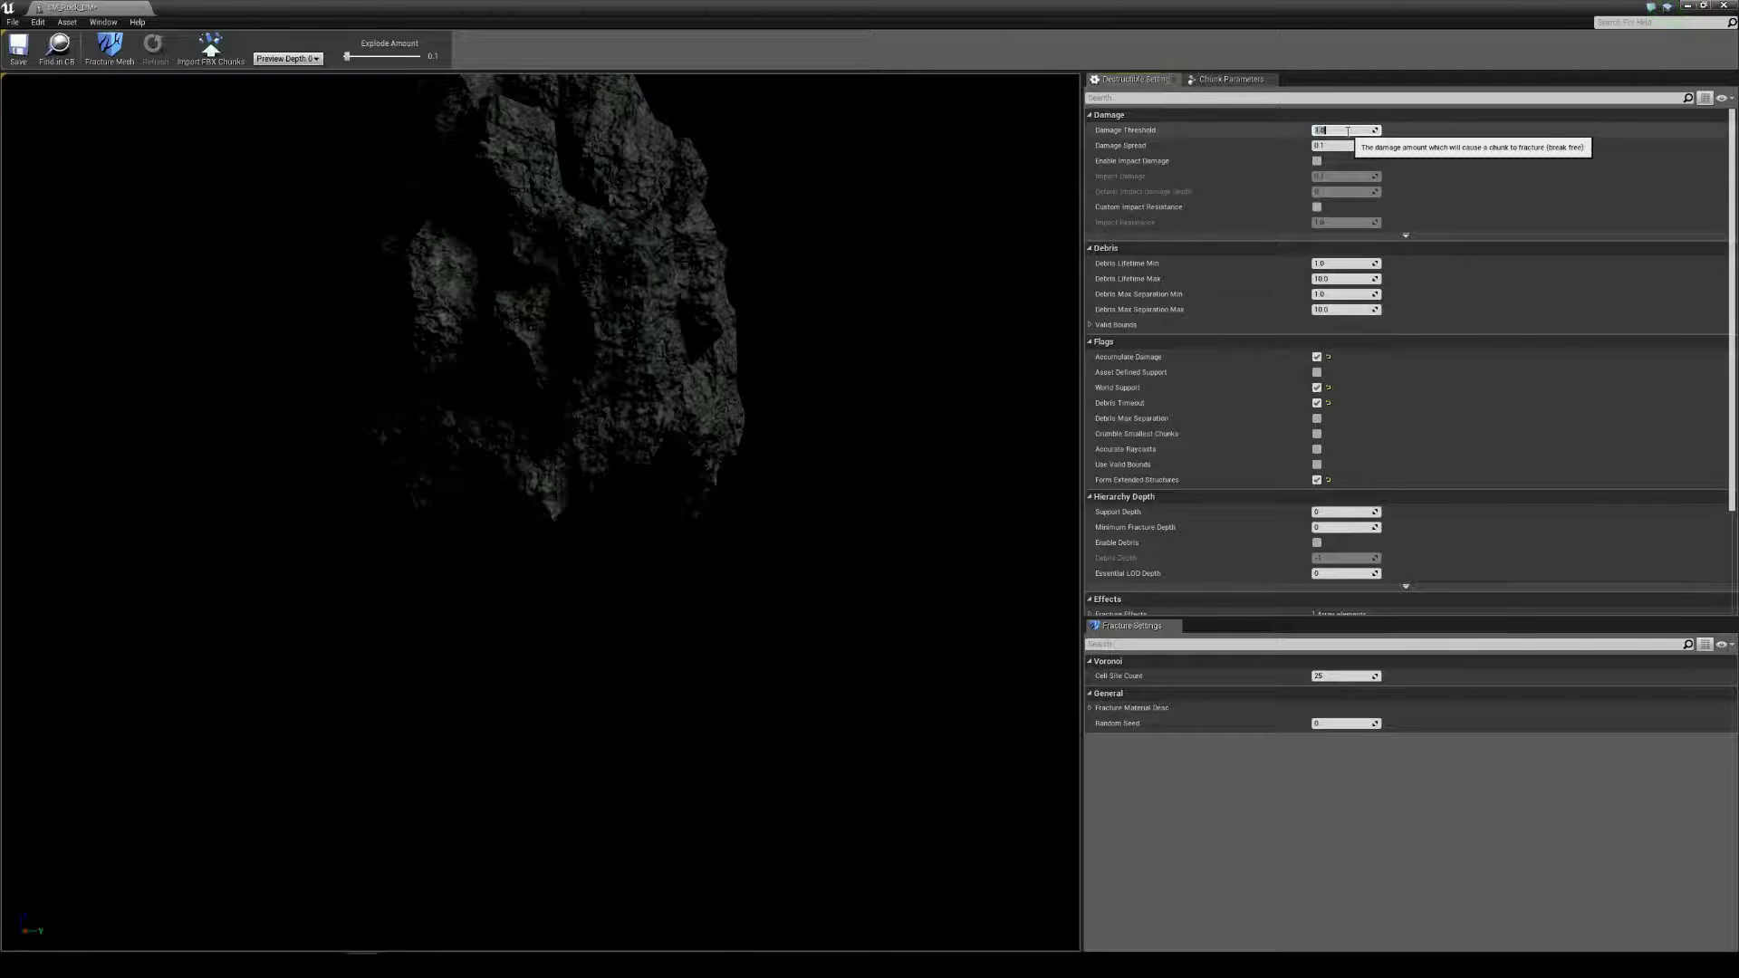
pyautogui.write('250')
pyautogui.press('Return')
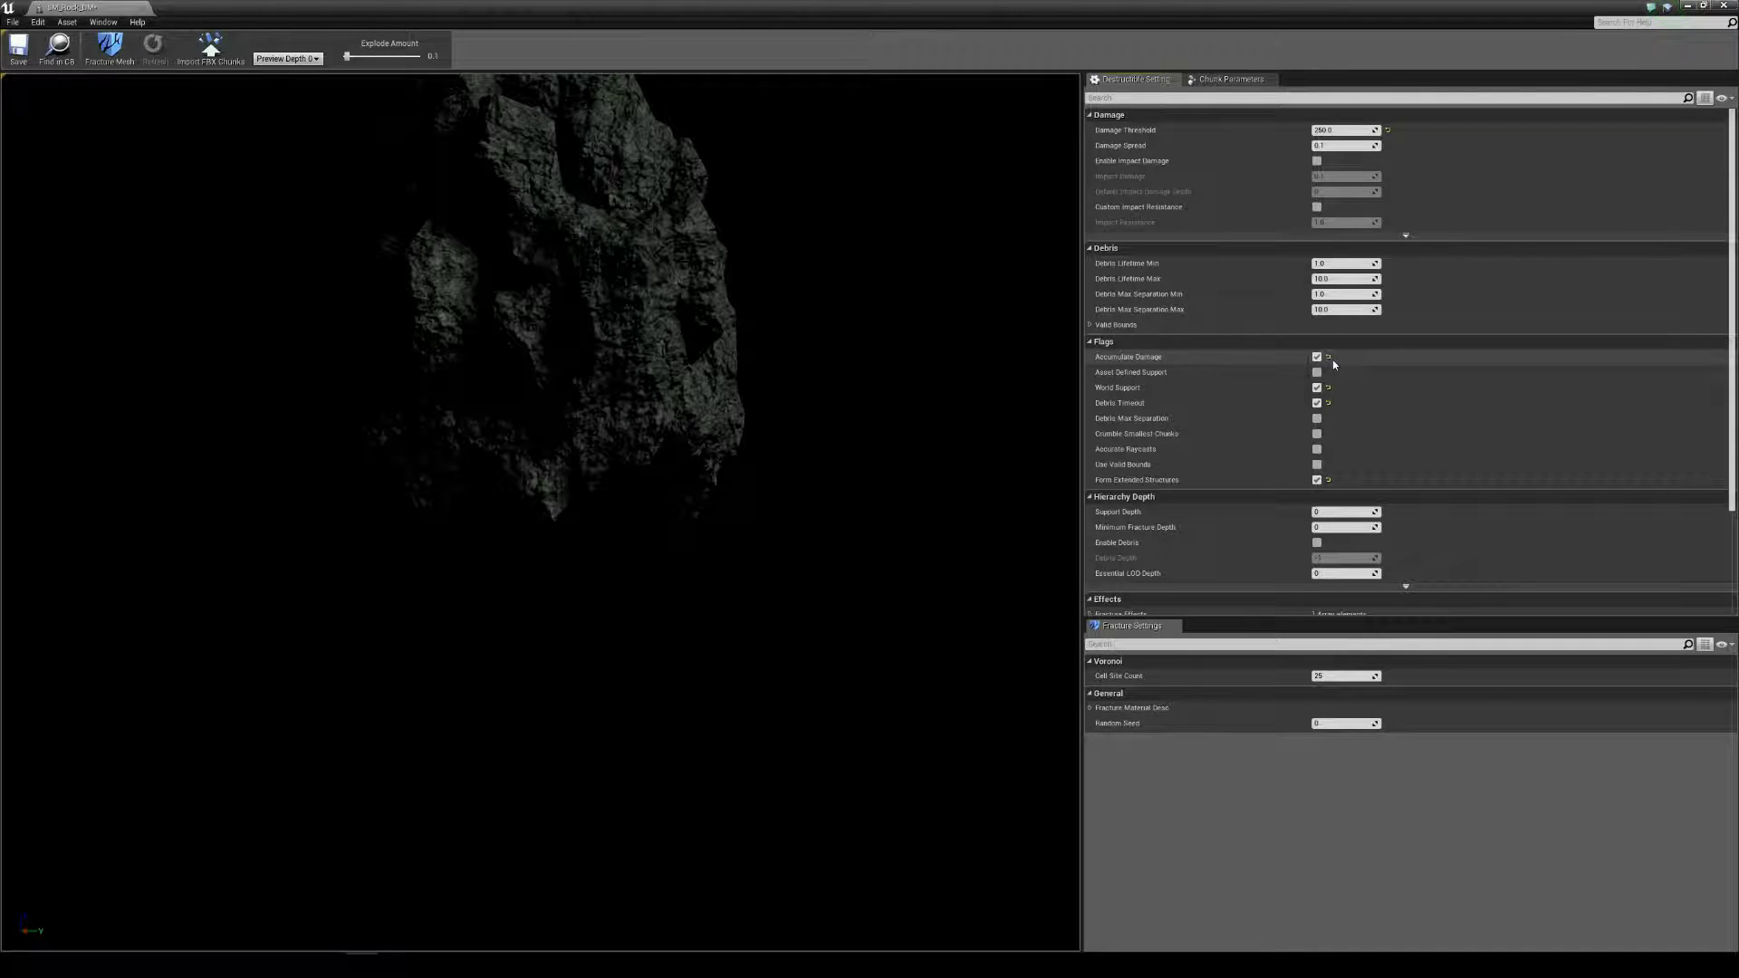
# Step: Turn on Enable Debris in the Hierarchy Depth settings
pyautogui.scroll(-3, 1332, 362)
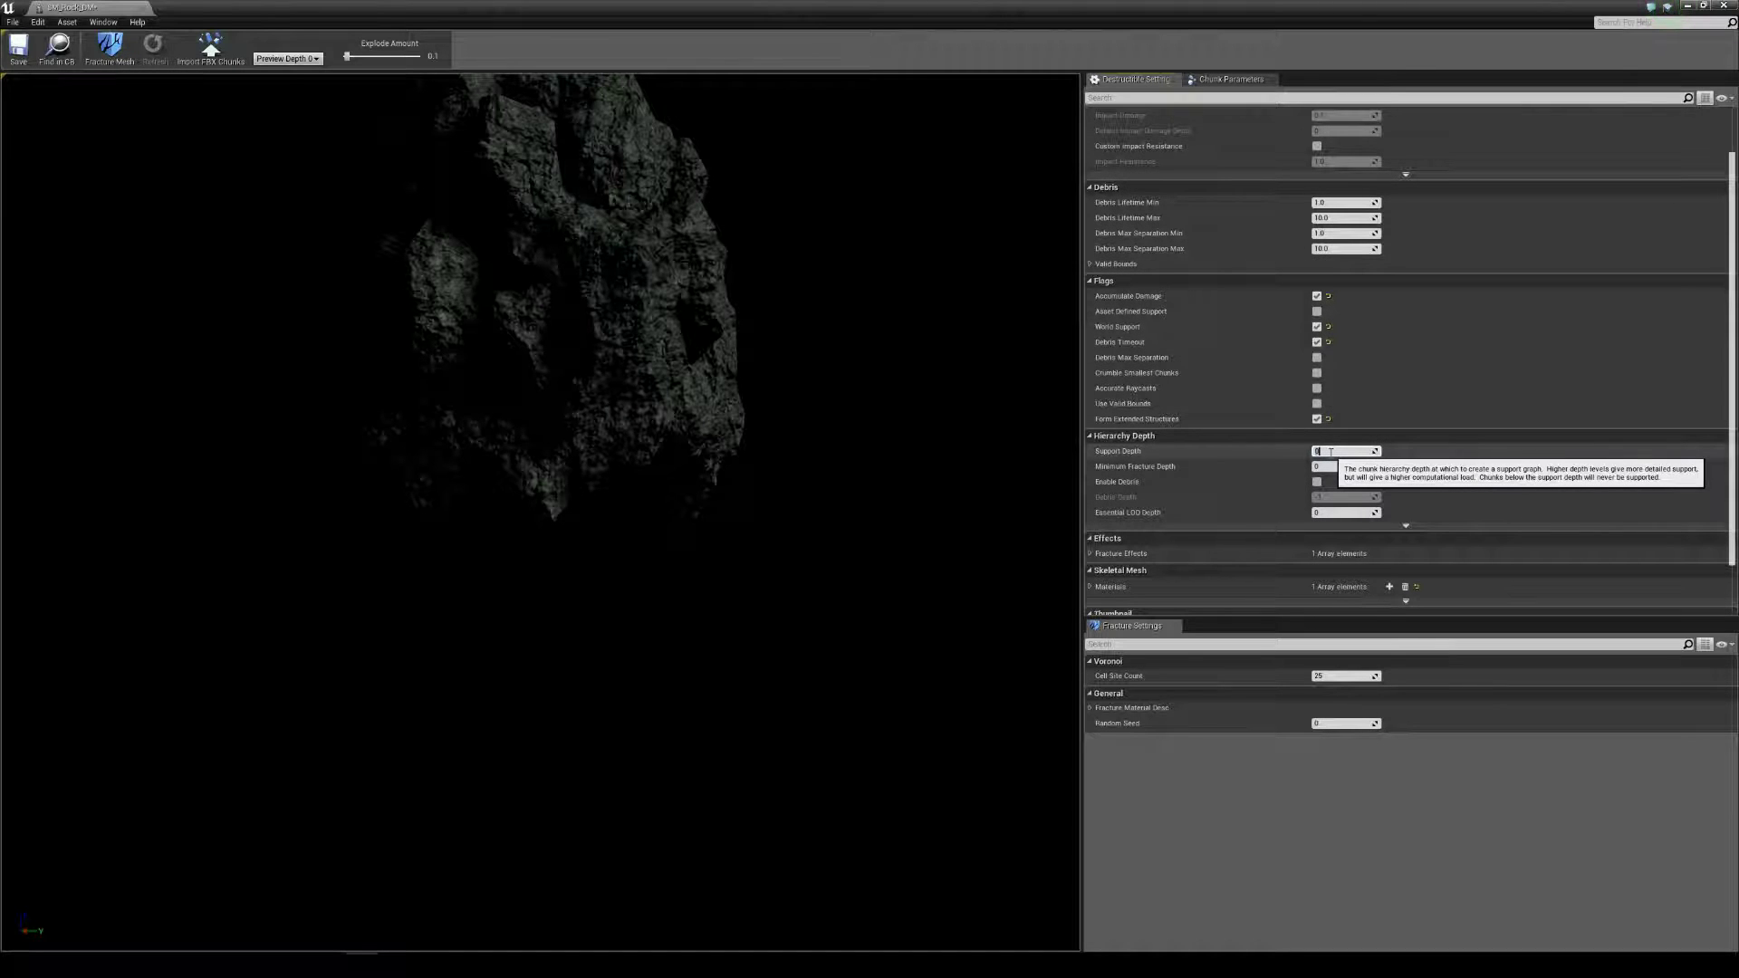
pyautogui.click(1317, 481)
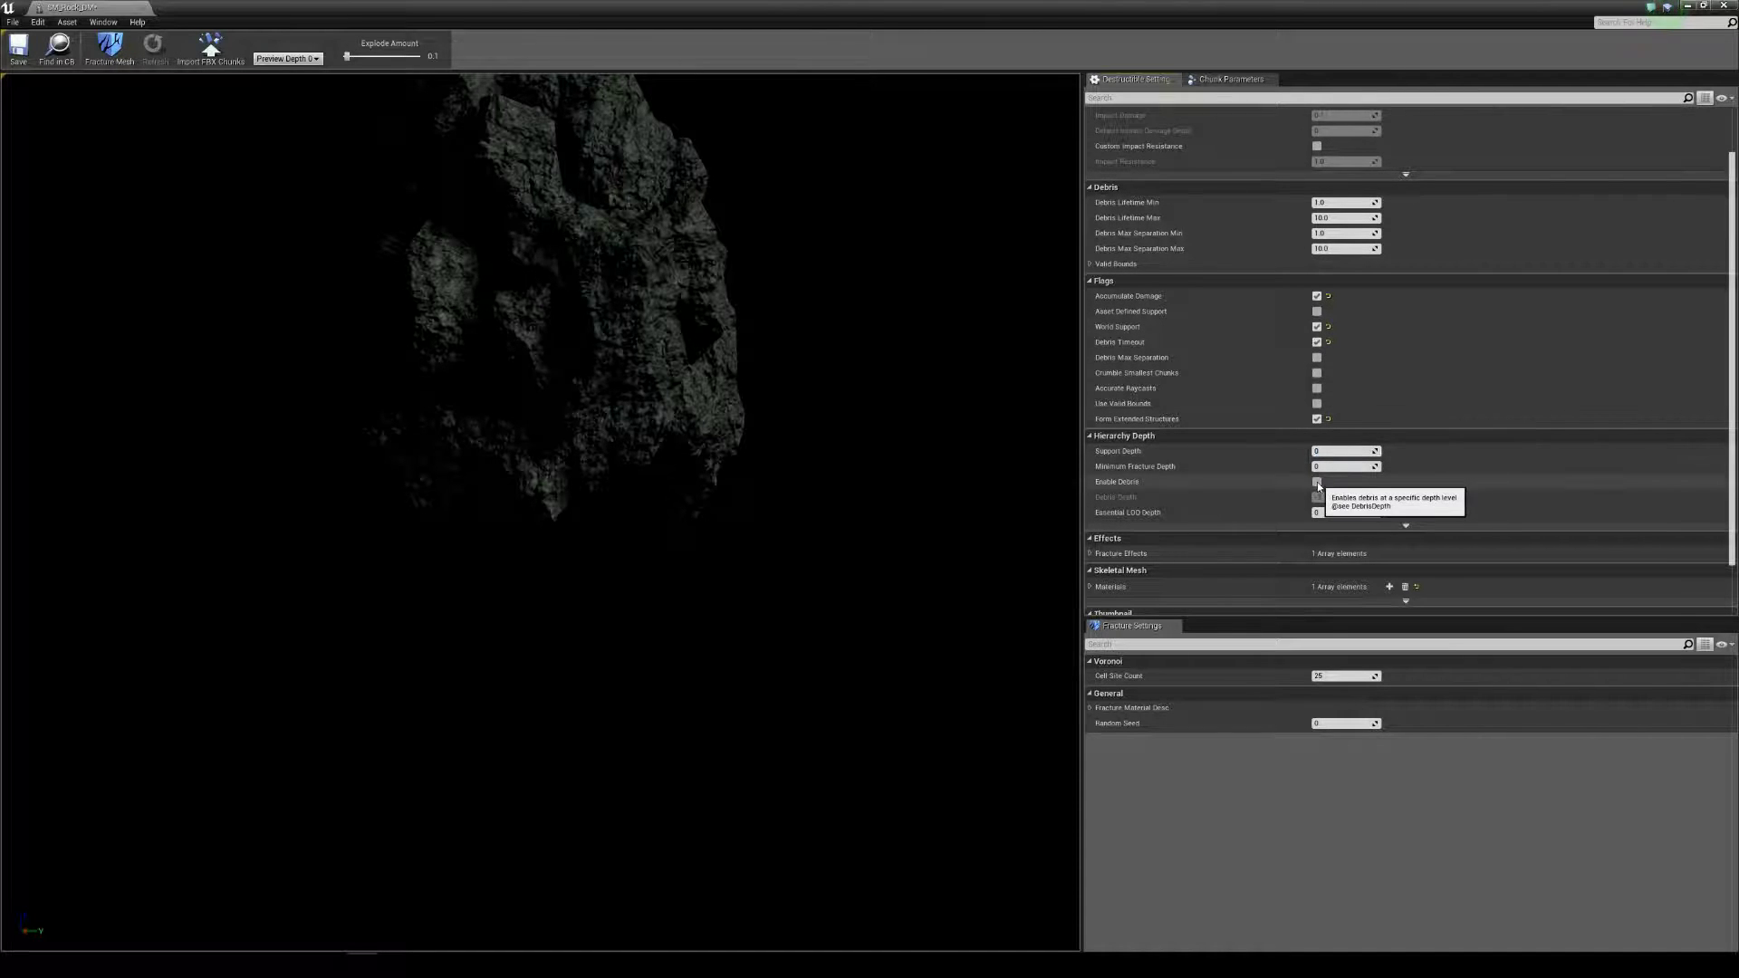
pyautogui.click(1331, 497)
pyautogui.scroll(-2, 1427, 463)
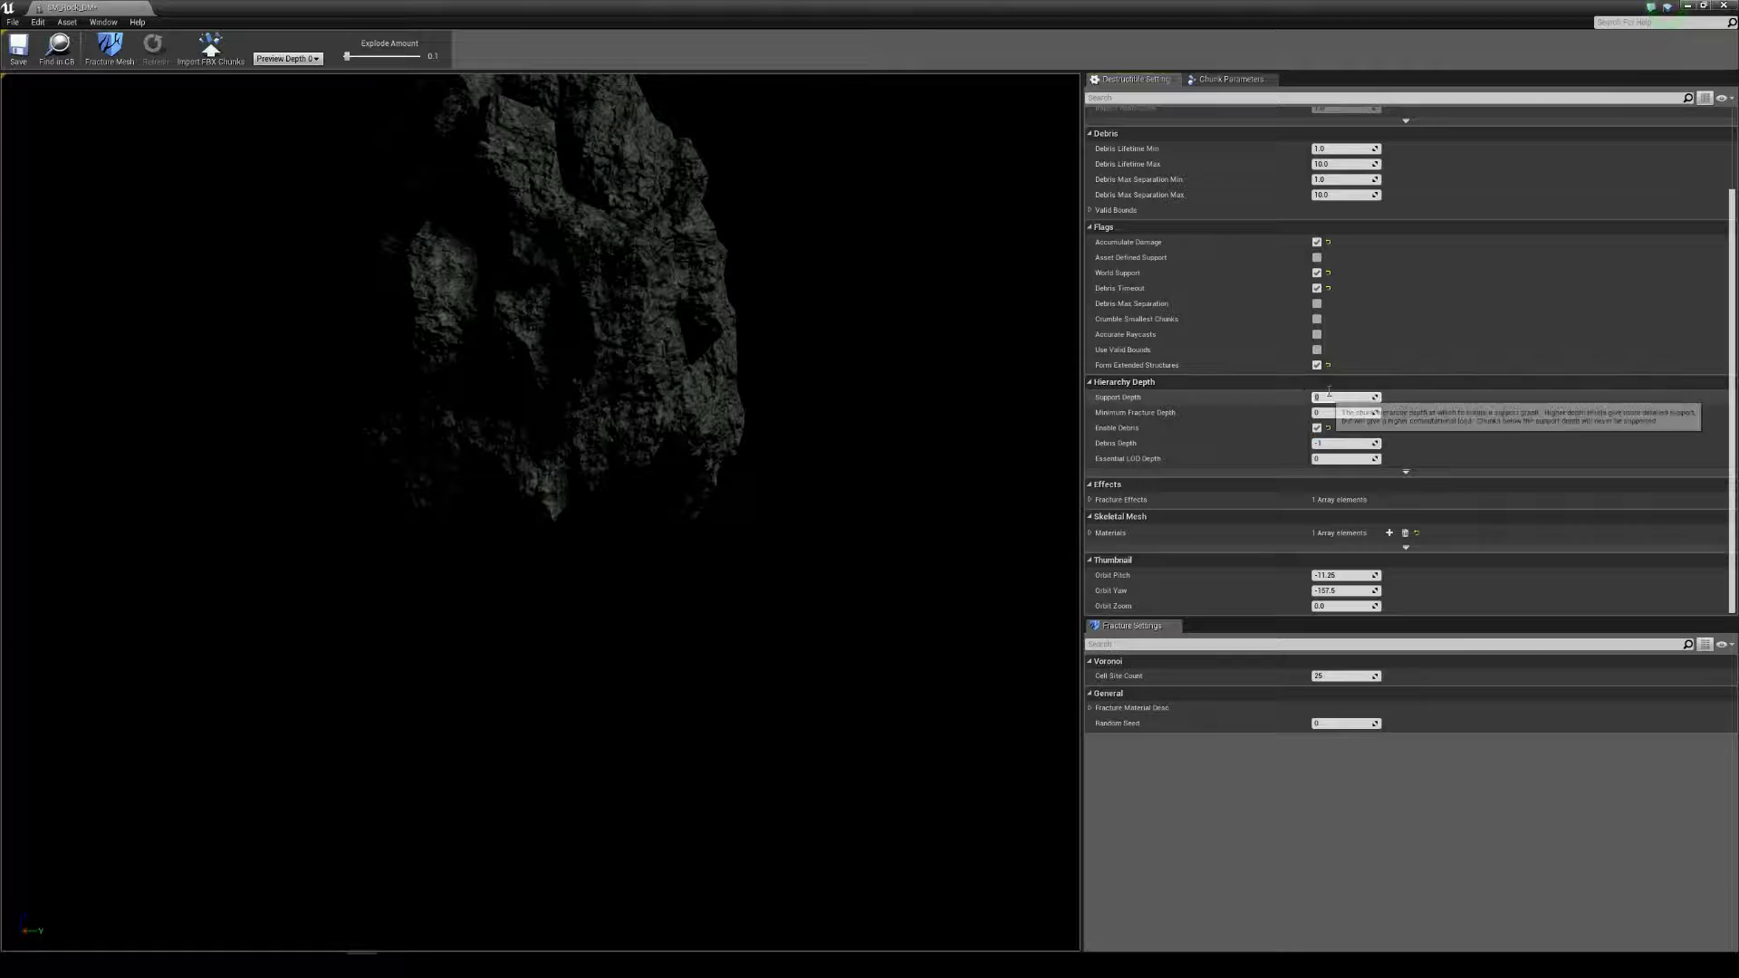
# Step: Set Support Depth, Minimum Fracture Depth and Debris Depth to 1
pyautogui.click(1342, 395)
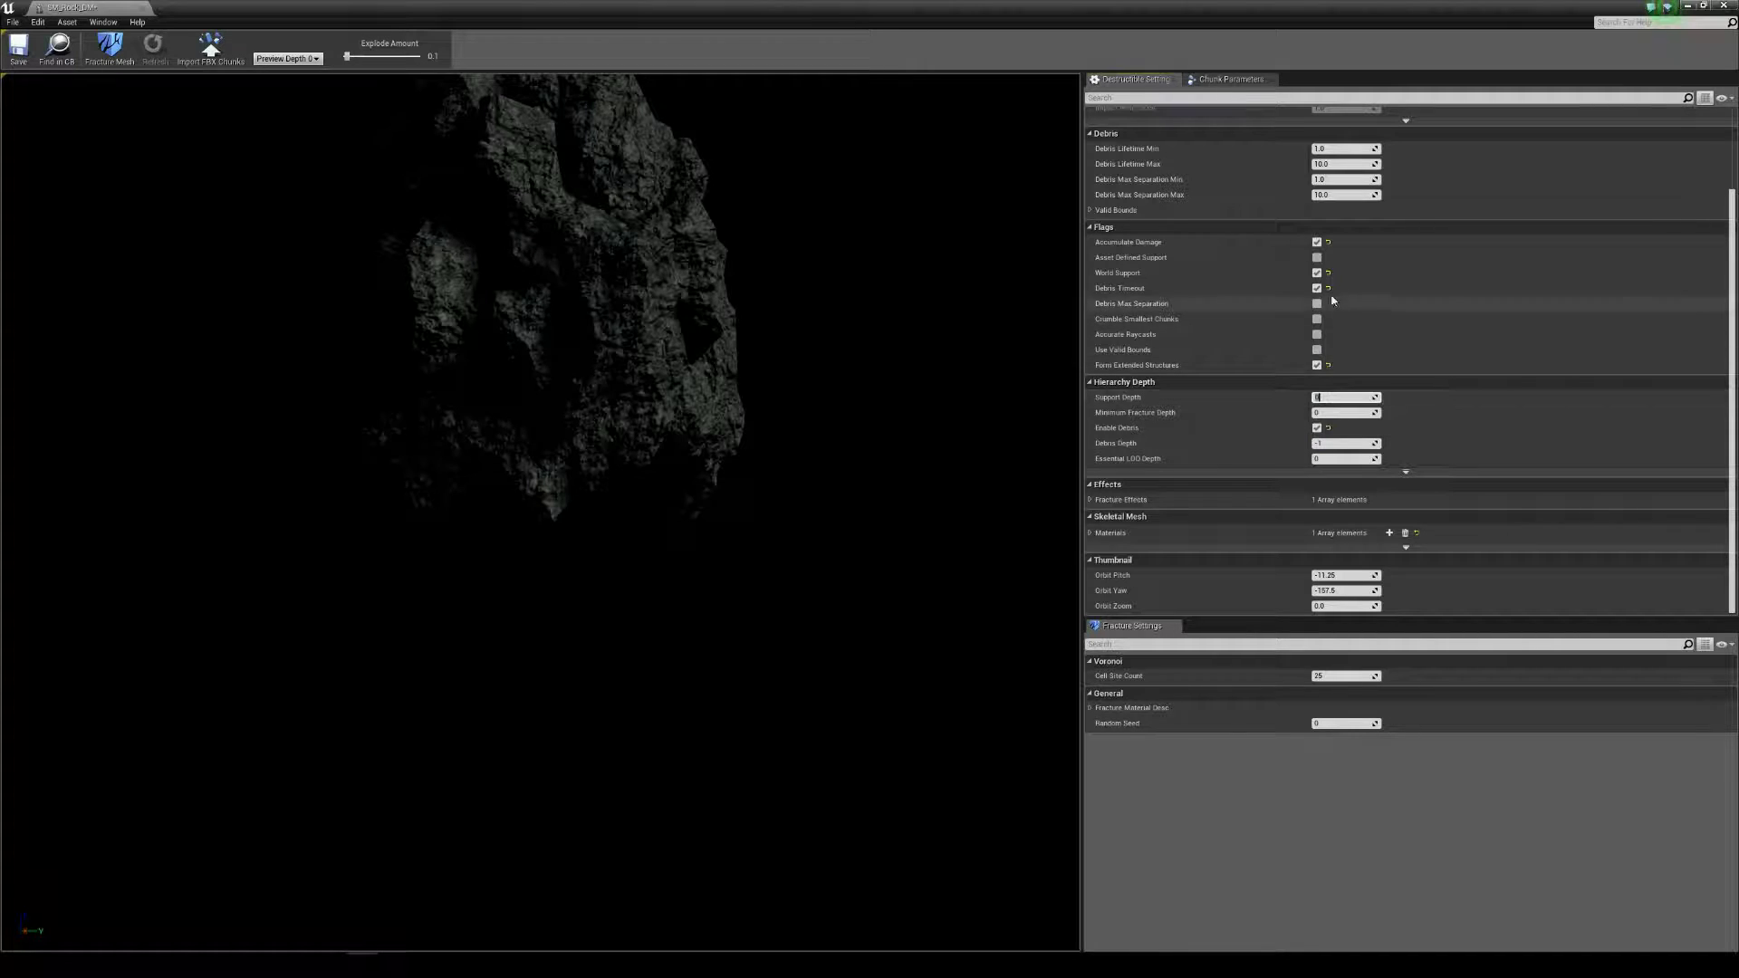
pyautogui.write('2')
pyautogui.click(1332, 409)
pyautogui.press('Return')
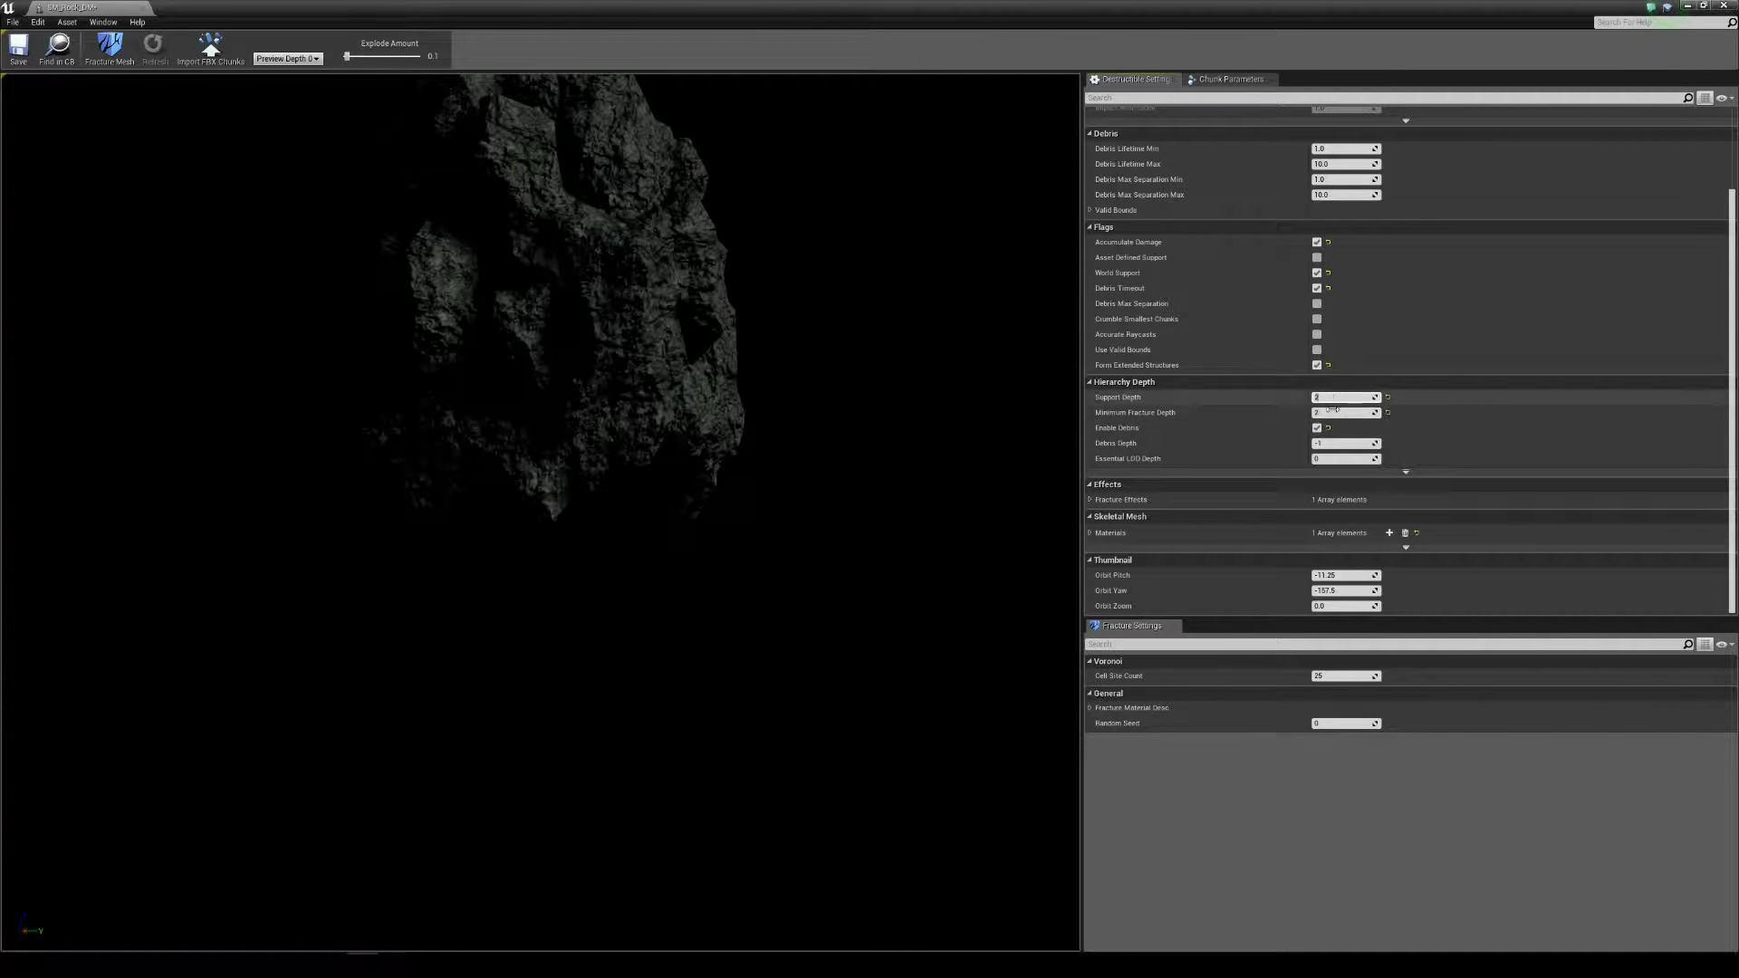
pyautogui.click(1336, 443)
pyautogui.write('1')
pyautogui.press('Return')
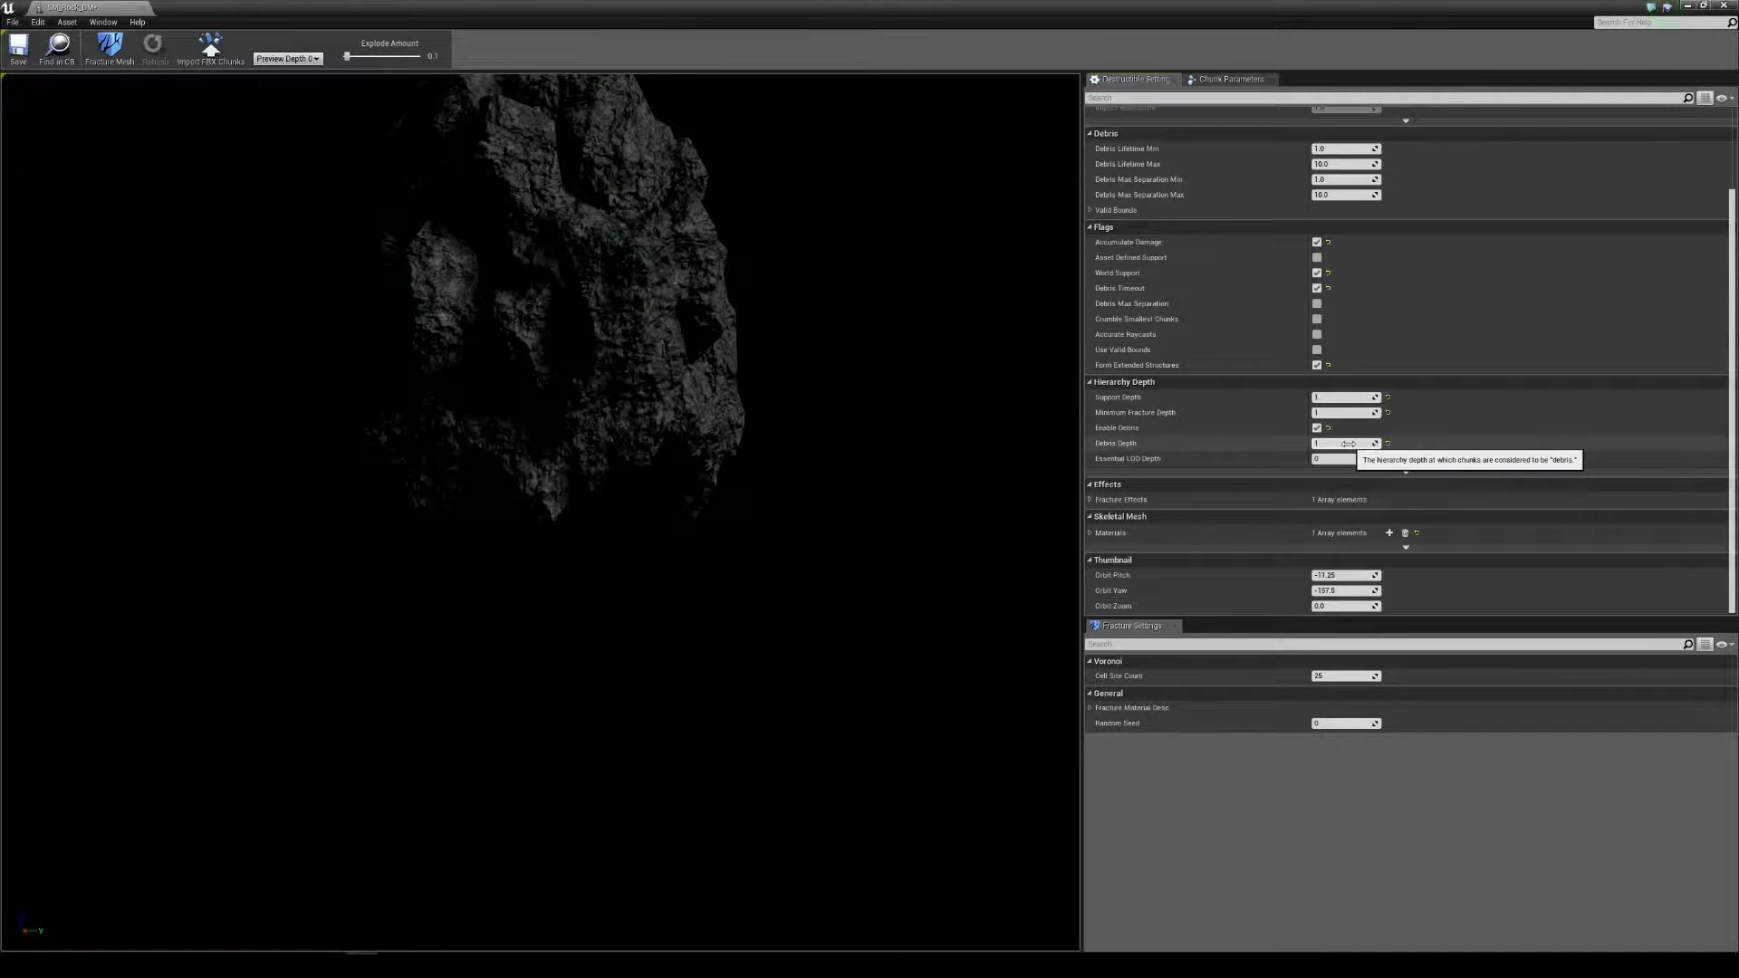
pyautogui.click(1317, 676)
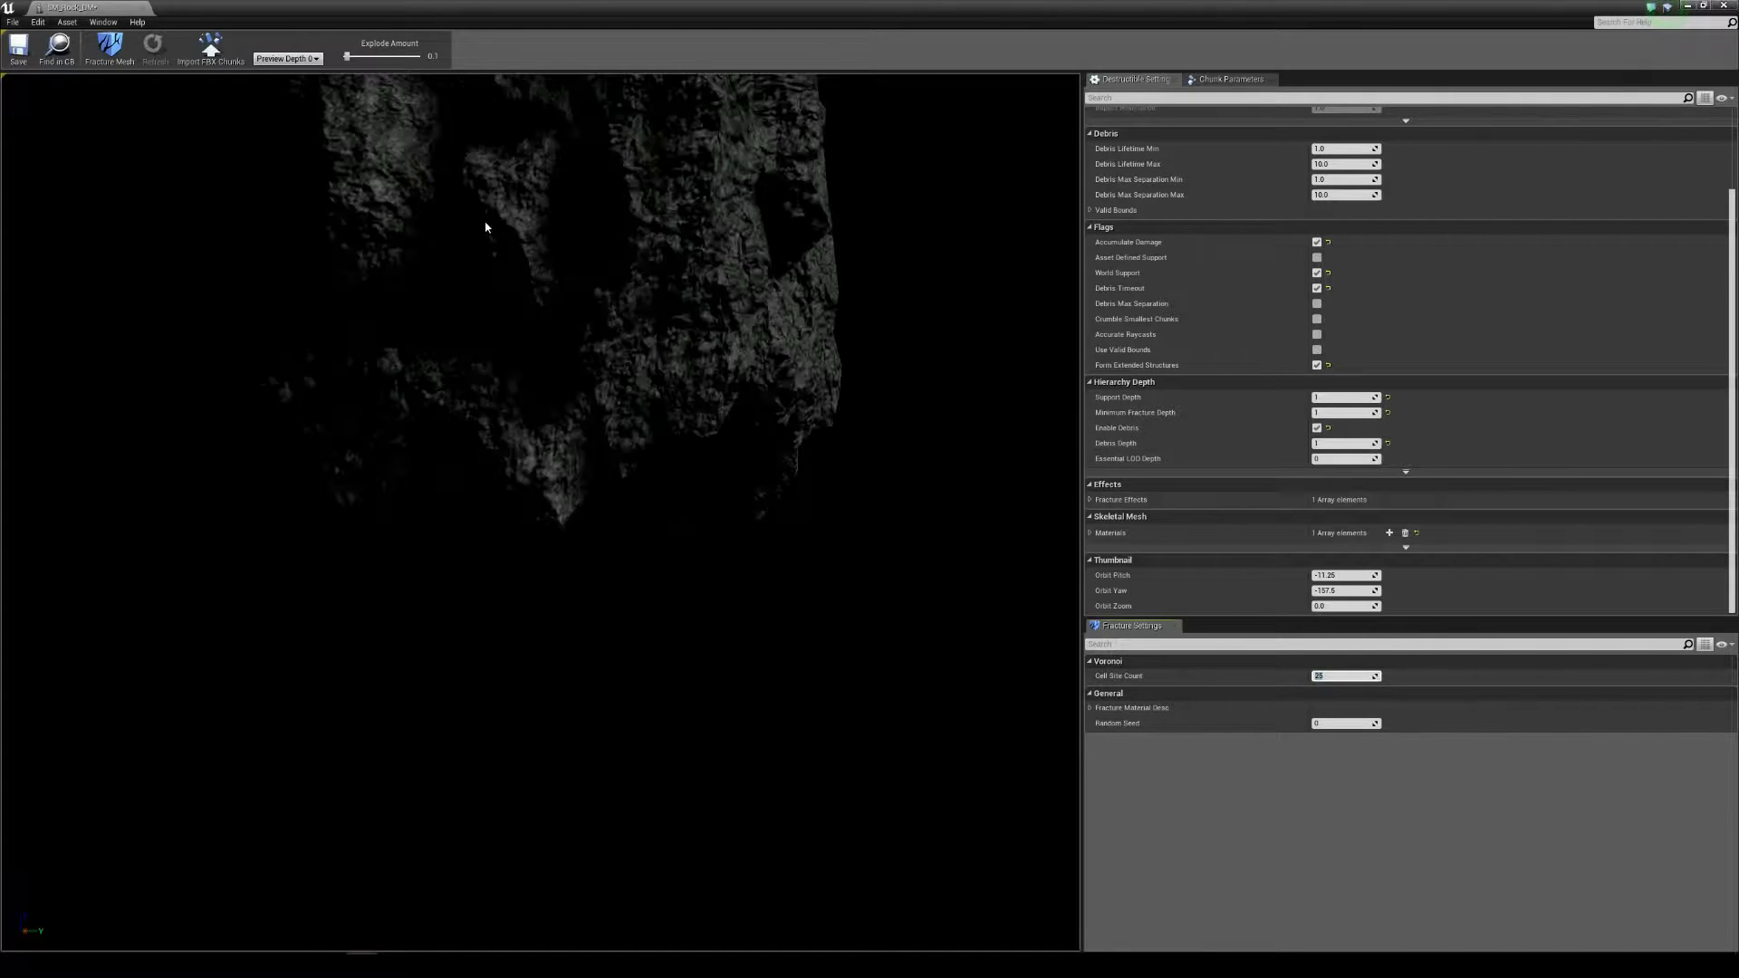
# Step: Zoom out the preview and return the Explode Amount slider to 0.0
pyautogui.scroll(-3, 468, 208)
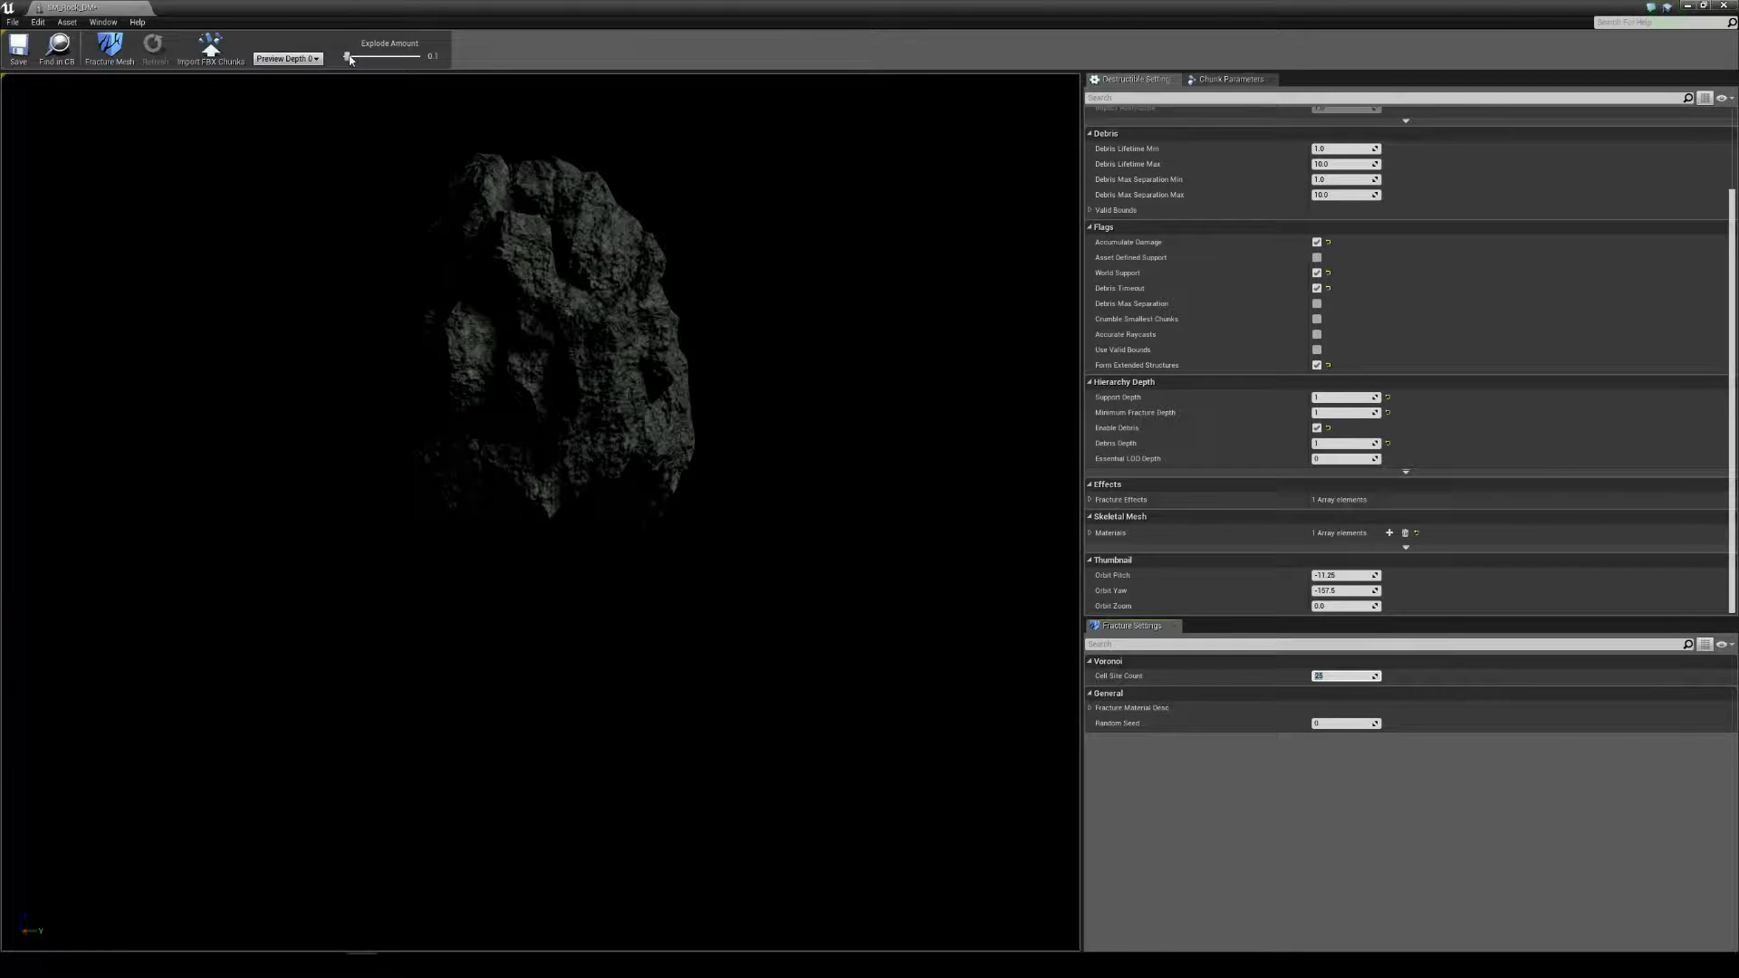
pyautogui.moveTo(349, 58); pyautogui.dragTo(361, 57)
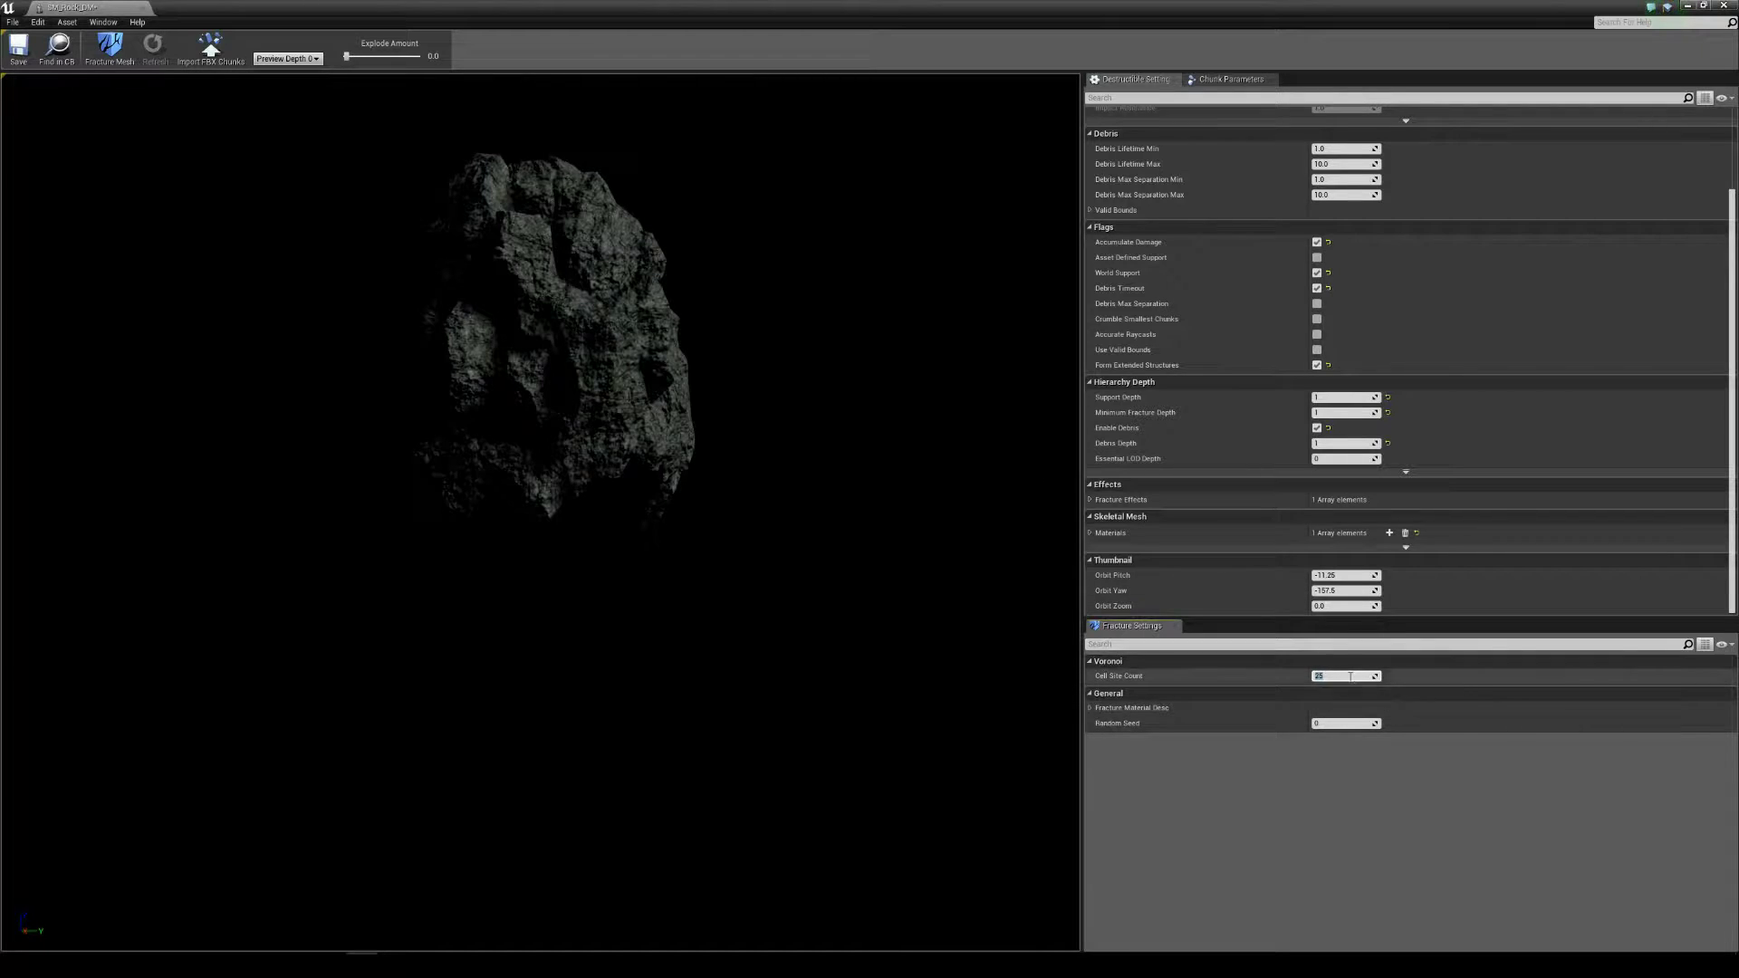
# Step: Re-fracture the rock with Cell Site Count 50 and set Explode Amount to about 1.1
pyautogui.click(1347, 675)
pyautogui.press('BackSpace')
pyautogui.press('BackSpace')
pyautogui.write('50')
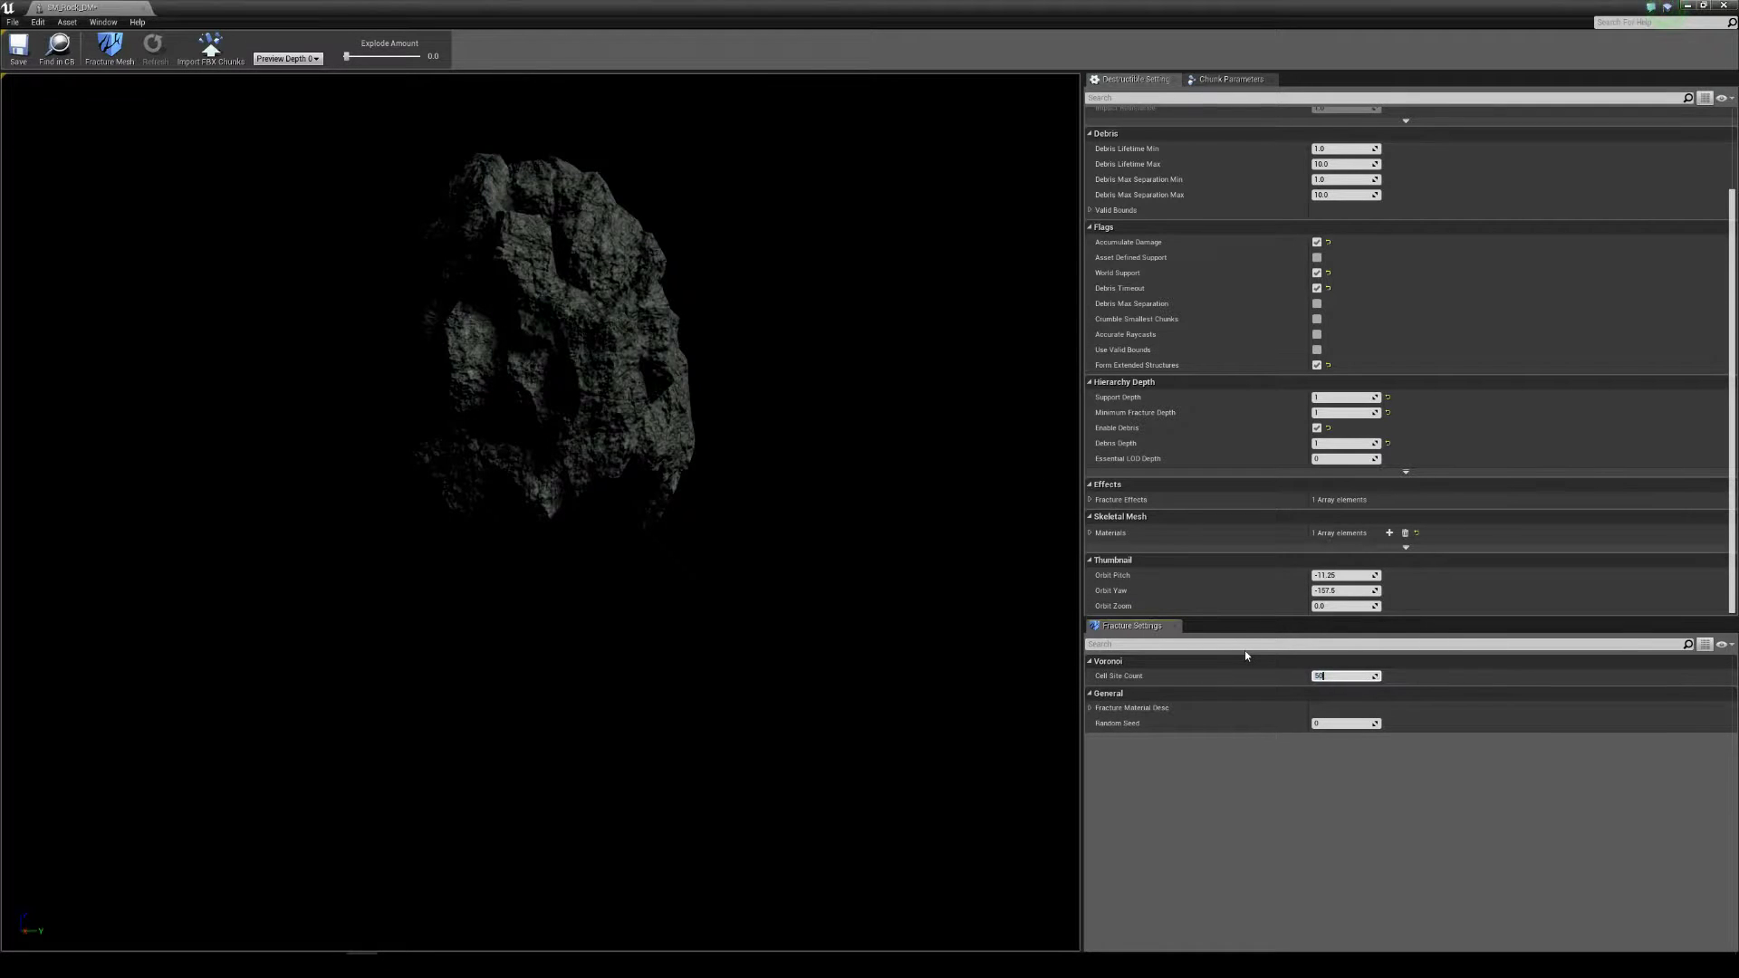
pyautogui.press('Return')
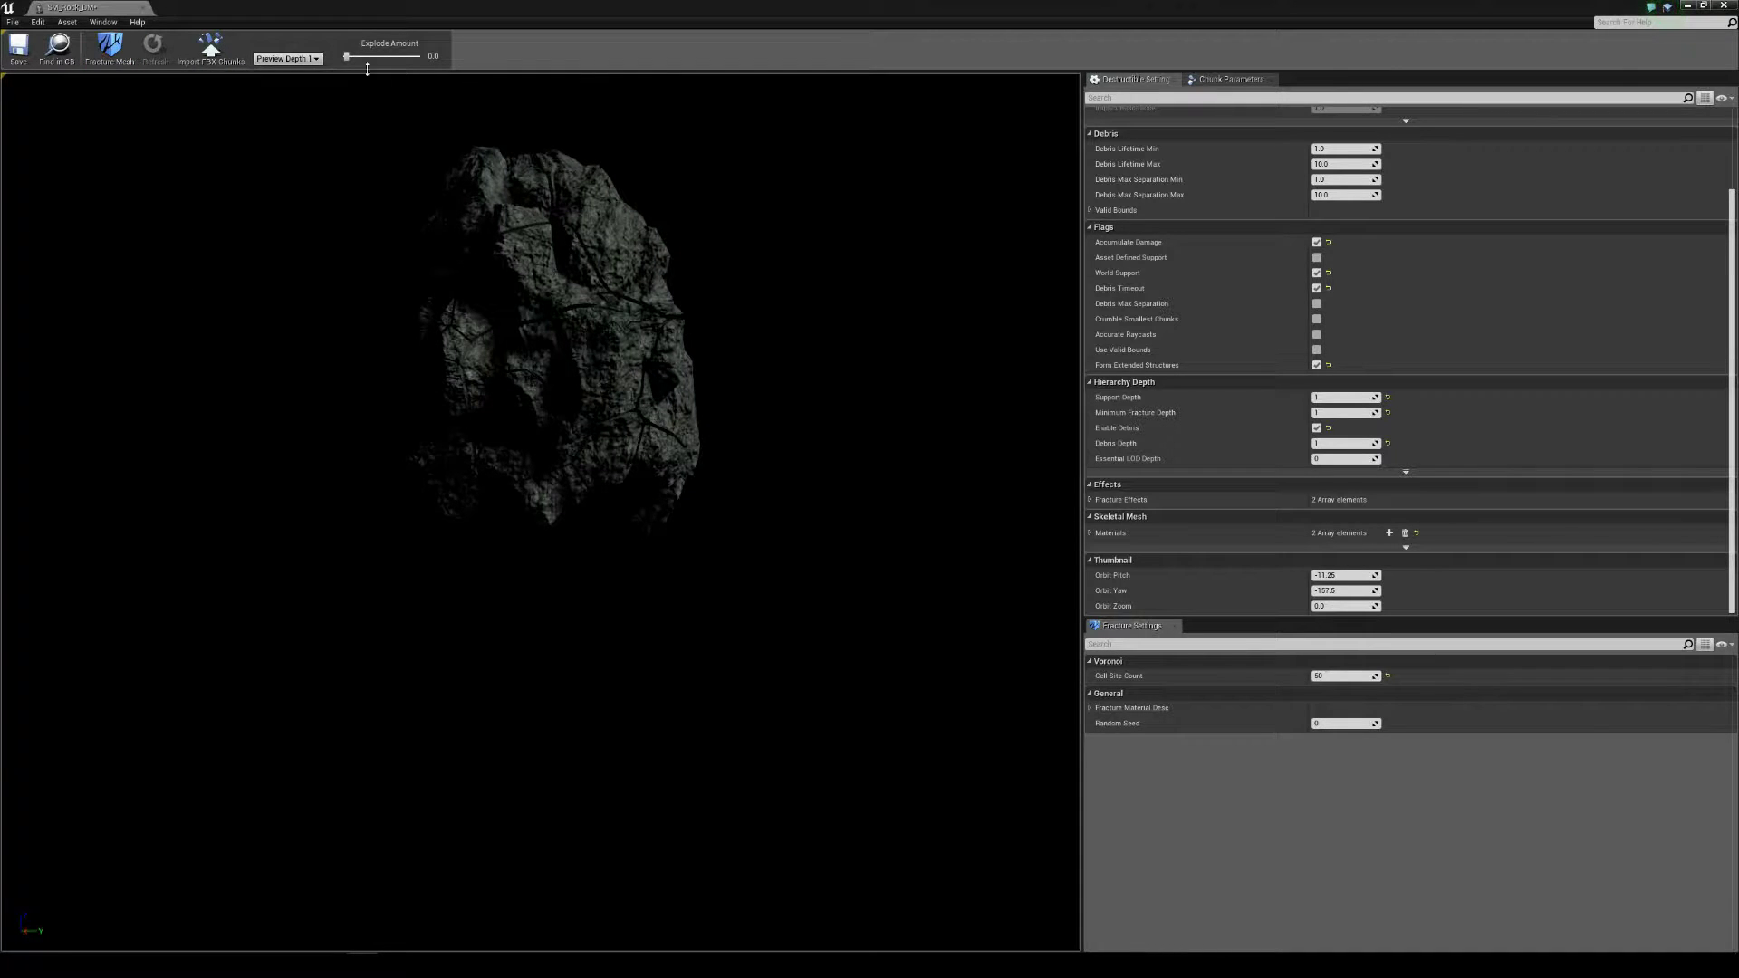
pyautogui.moveTo(351, 58)
pyautogui.mouseDown()
pyautogui.moveTo(387, 57)
pyautogui.moveTo(361, 61)
pyautogui.mouseUp()
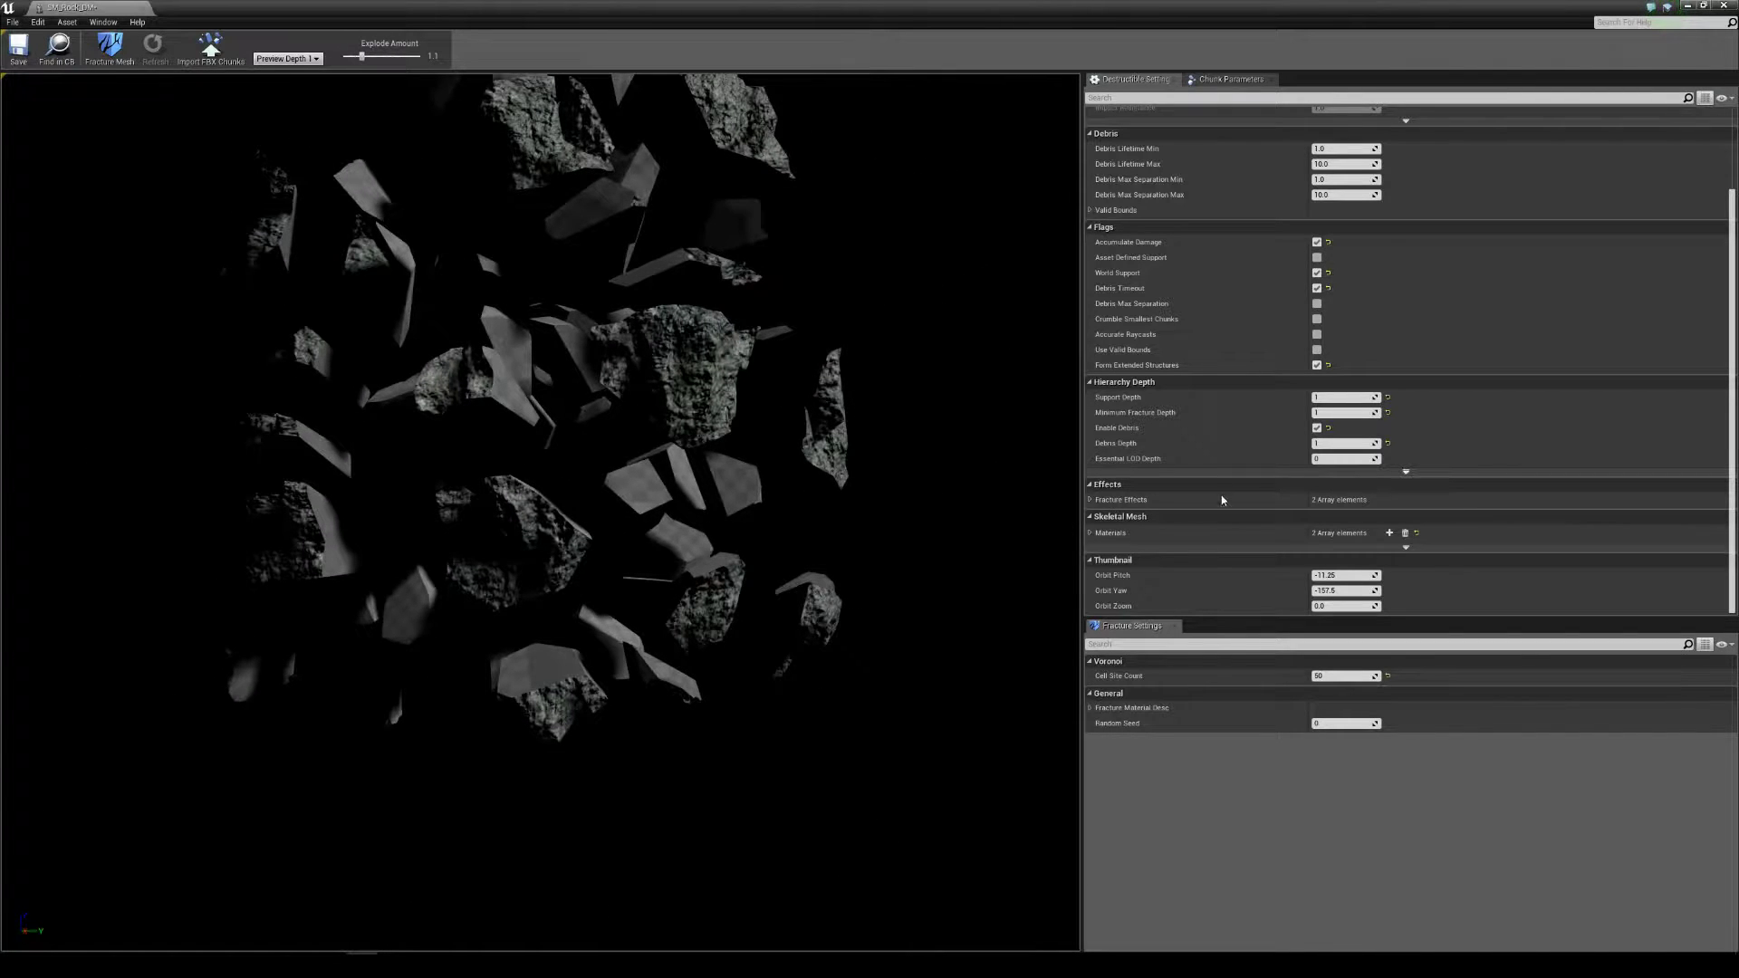
# Step: Assign M_Rock to the second material slot in place of WorldGridMaterial
pyautogui.click(1089, 499)
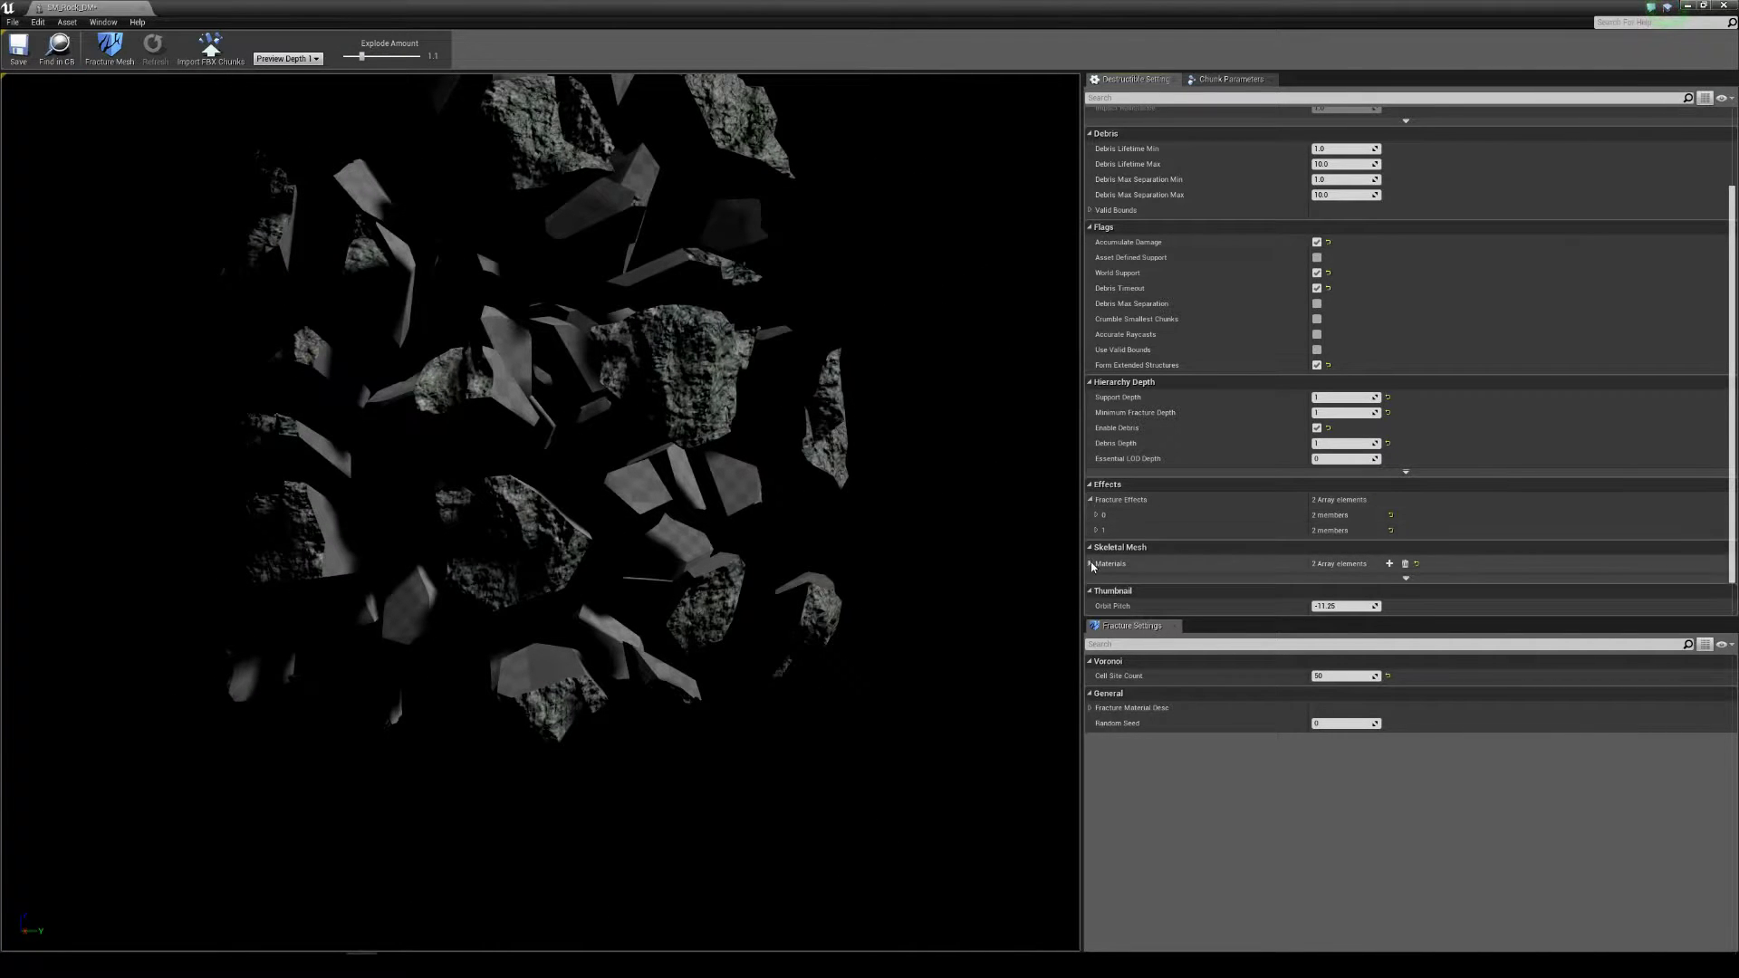
pyautogui.click(1090, 563)
pyautogui.scroll(-2, 1105, 544)
pyautogui.click(1096, 519)
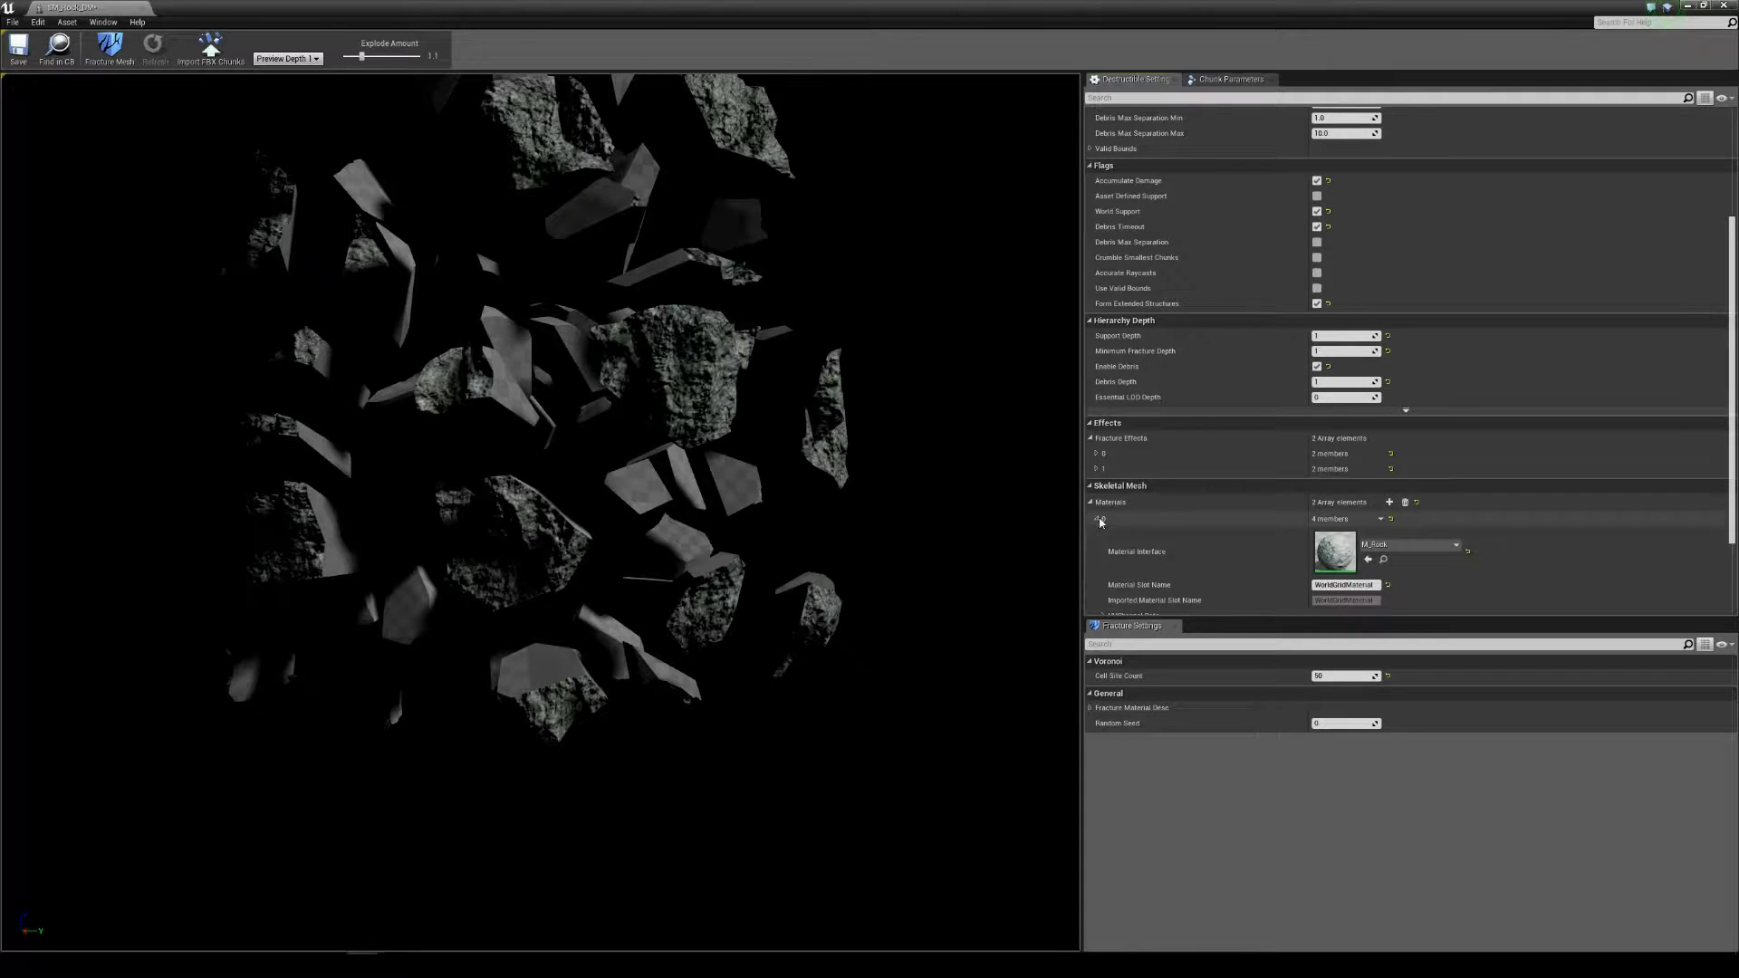
pyautogui.scroll(-3, 1096, 534)
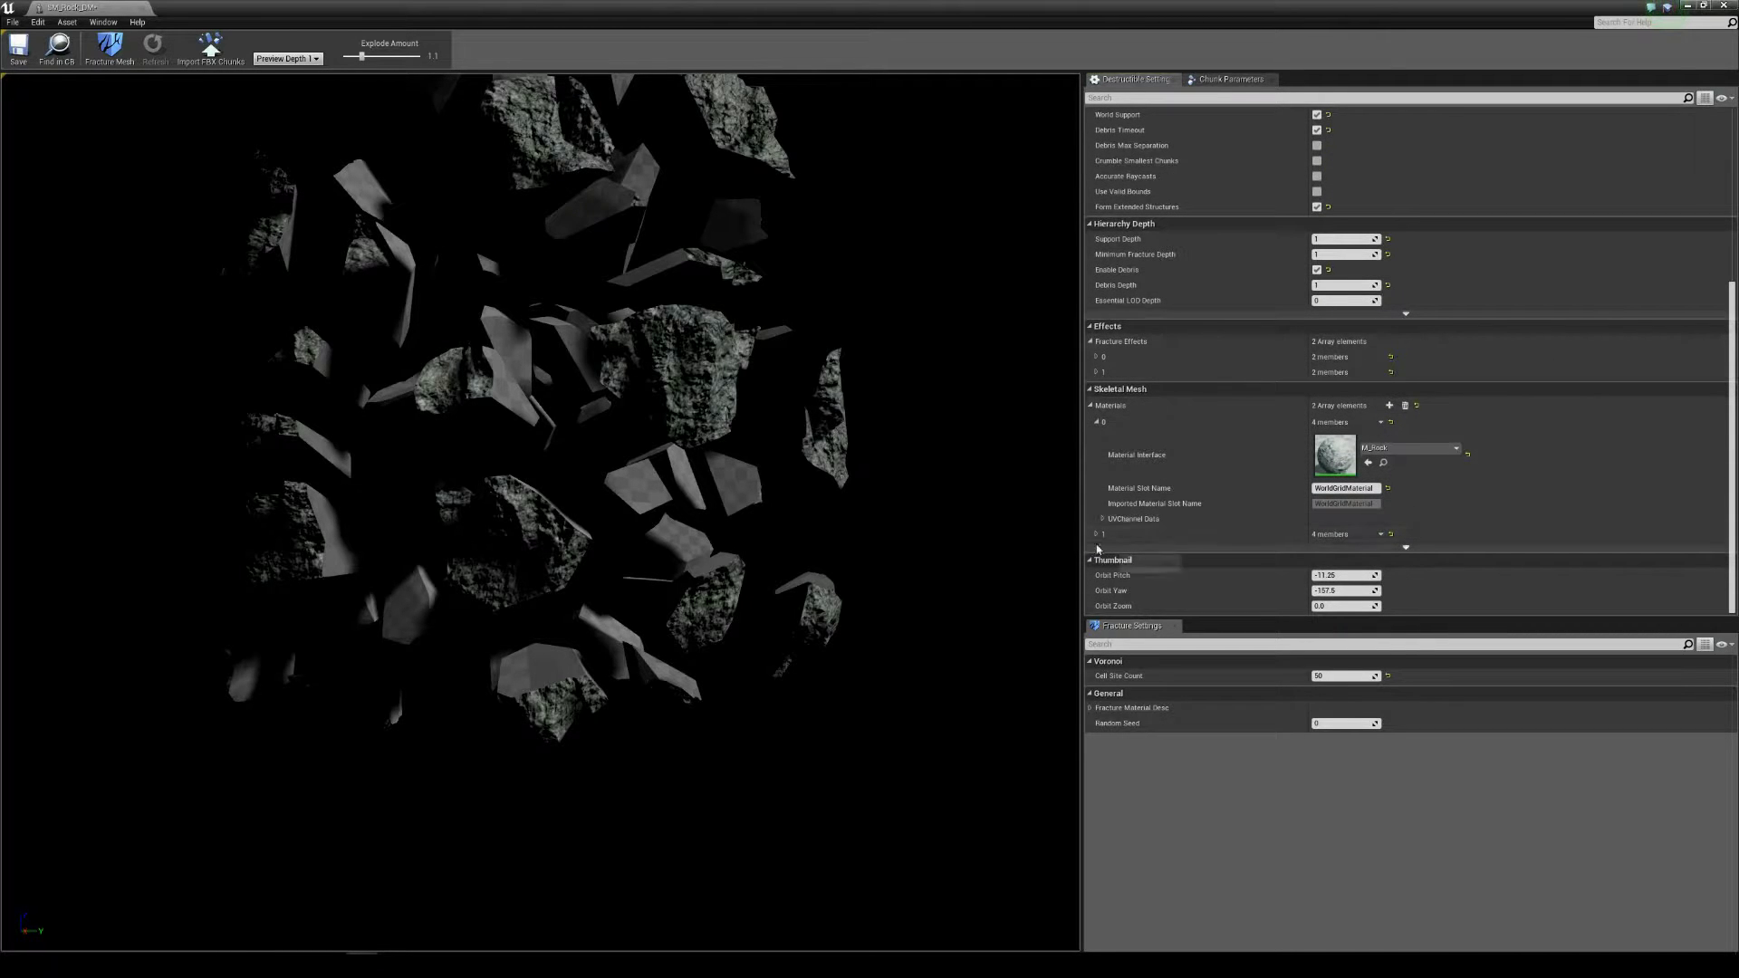
pyautogui.click(1094, 535)
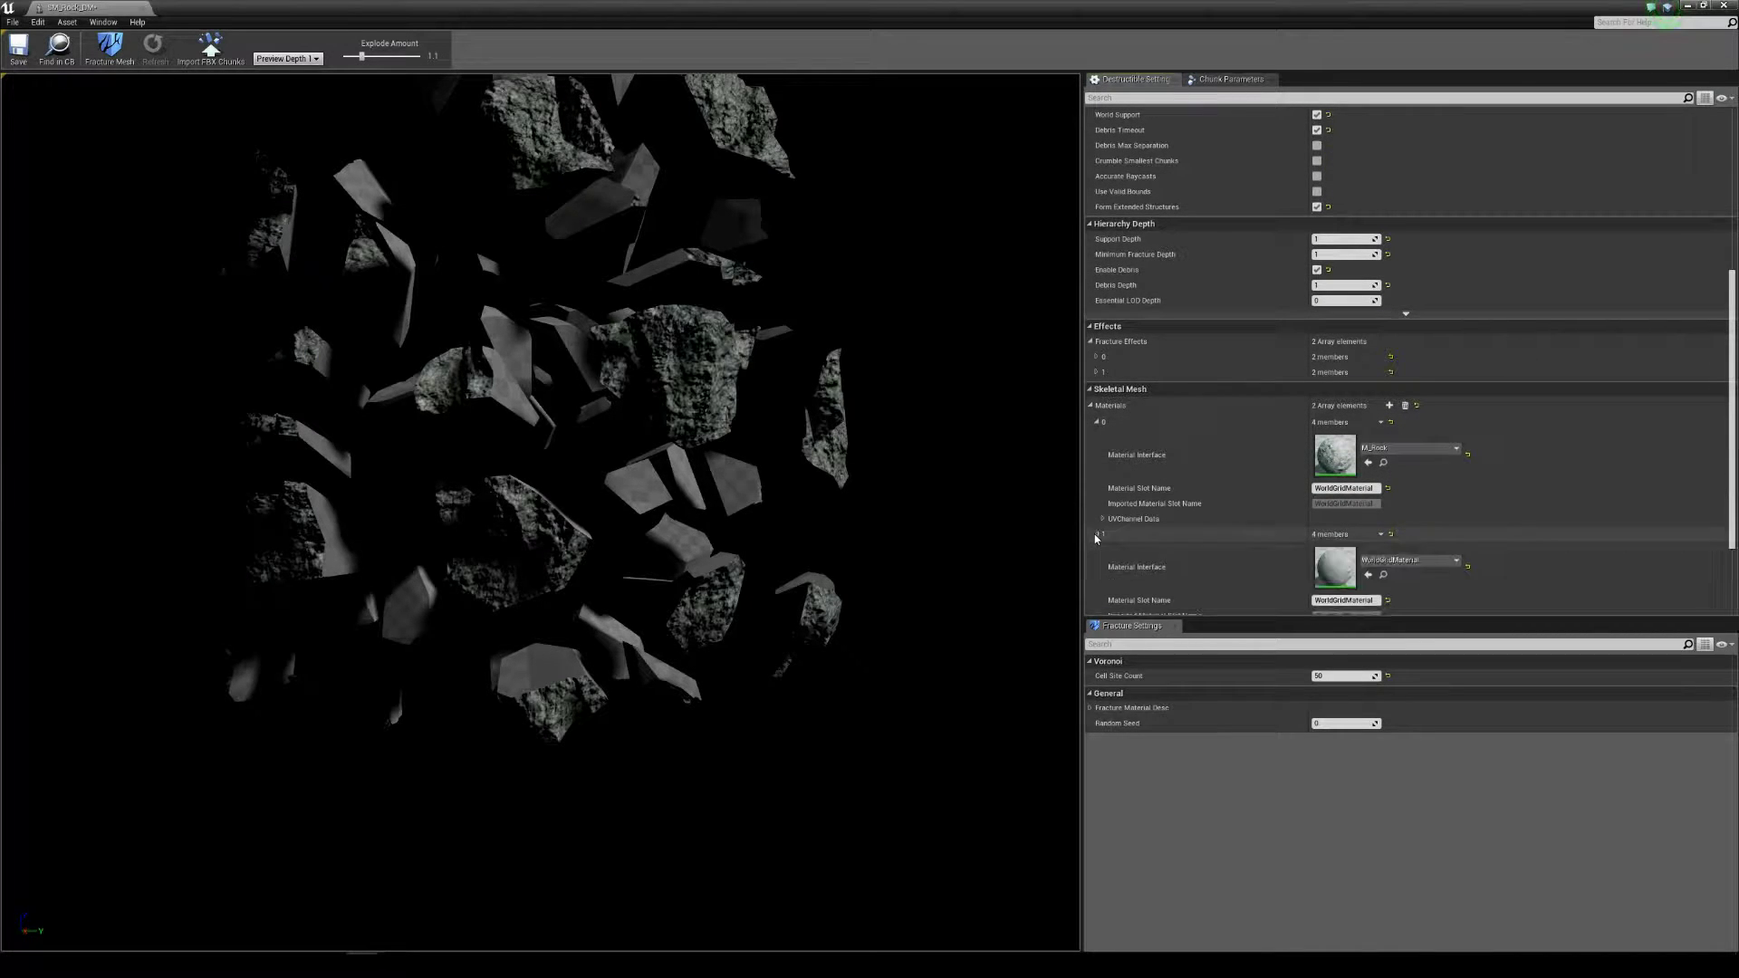
pyautogui.scroll(-2, 1096, 534)
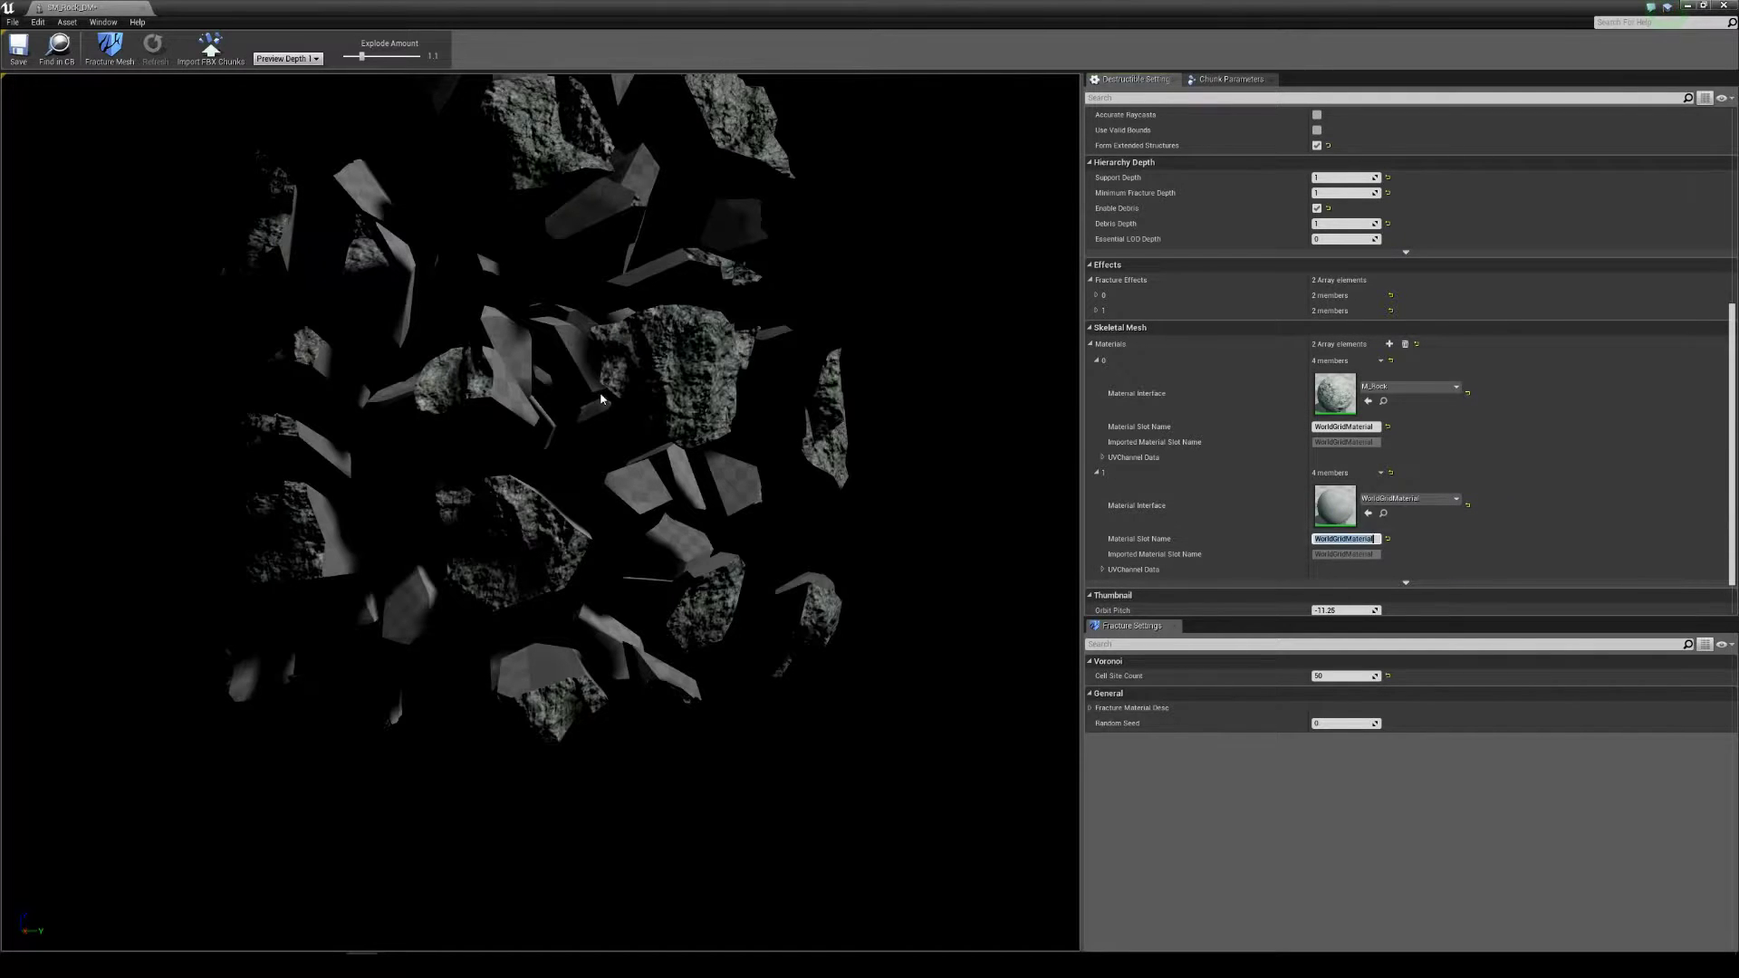
pyautogui.scroll(3, 570, 362)
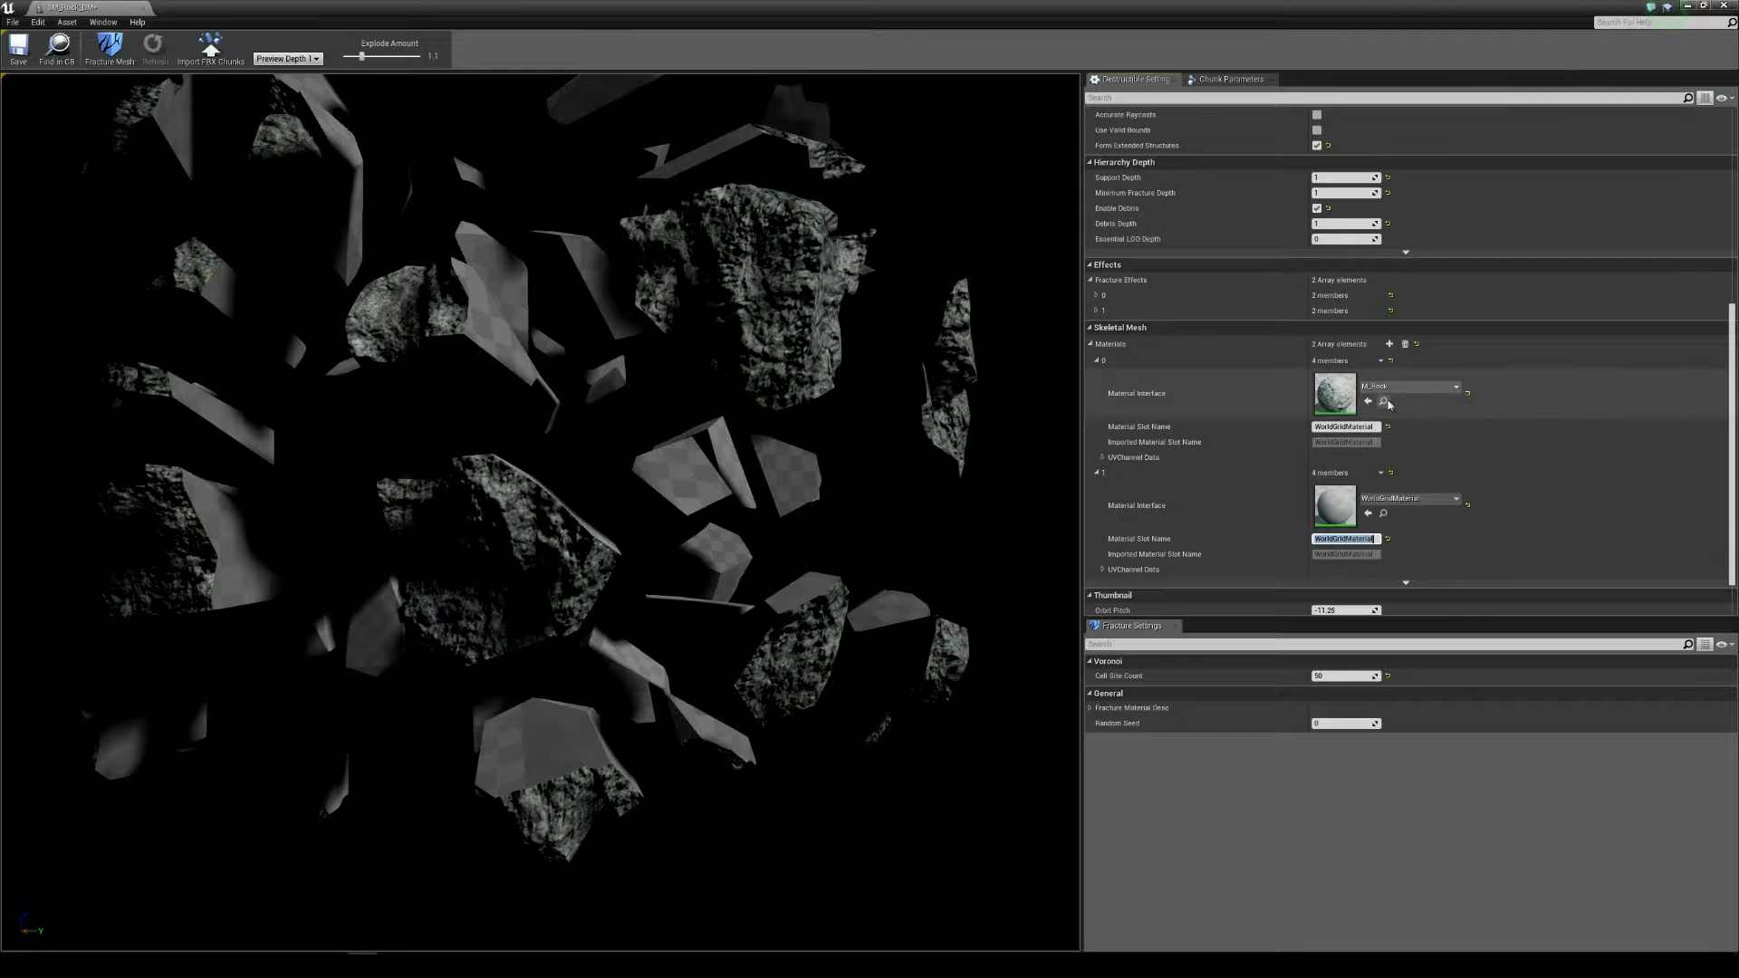
pyautogui.click(1368, 513)
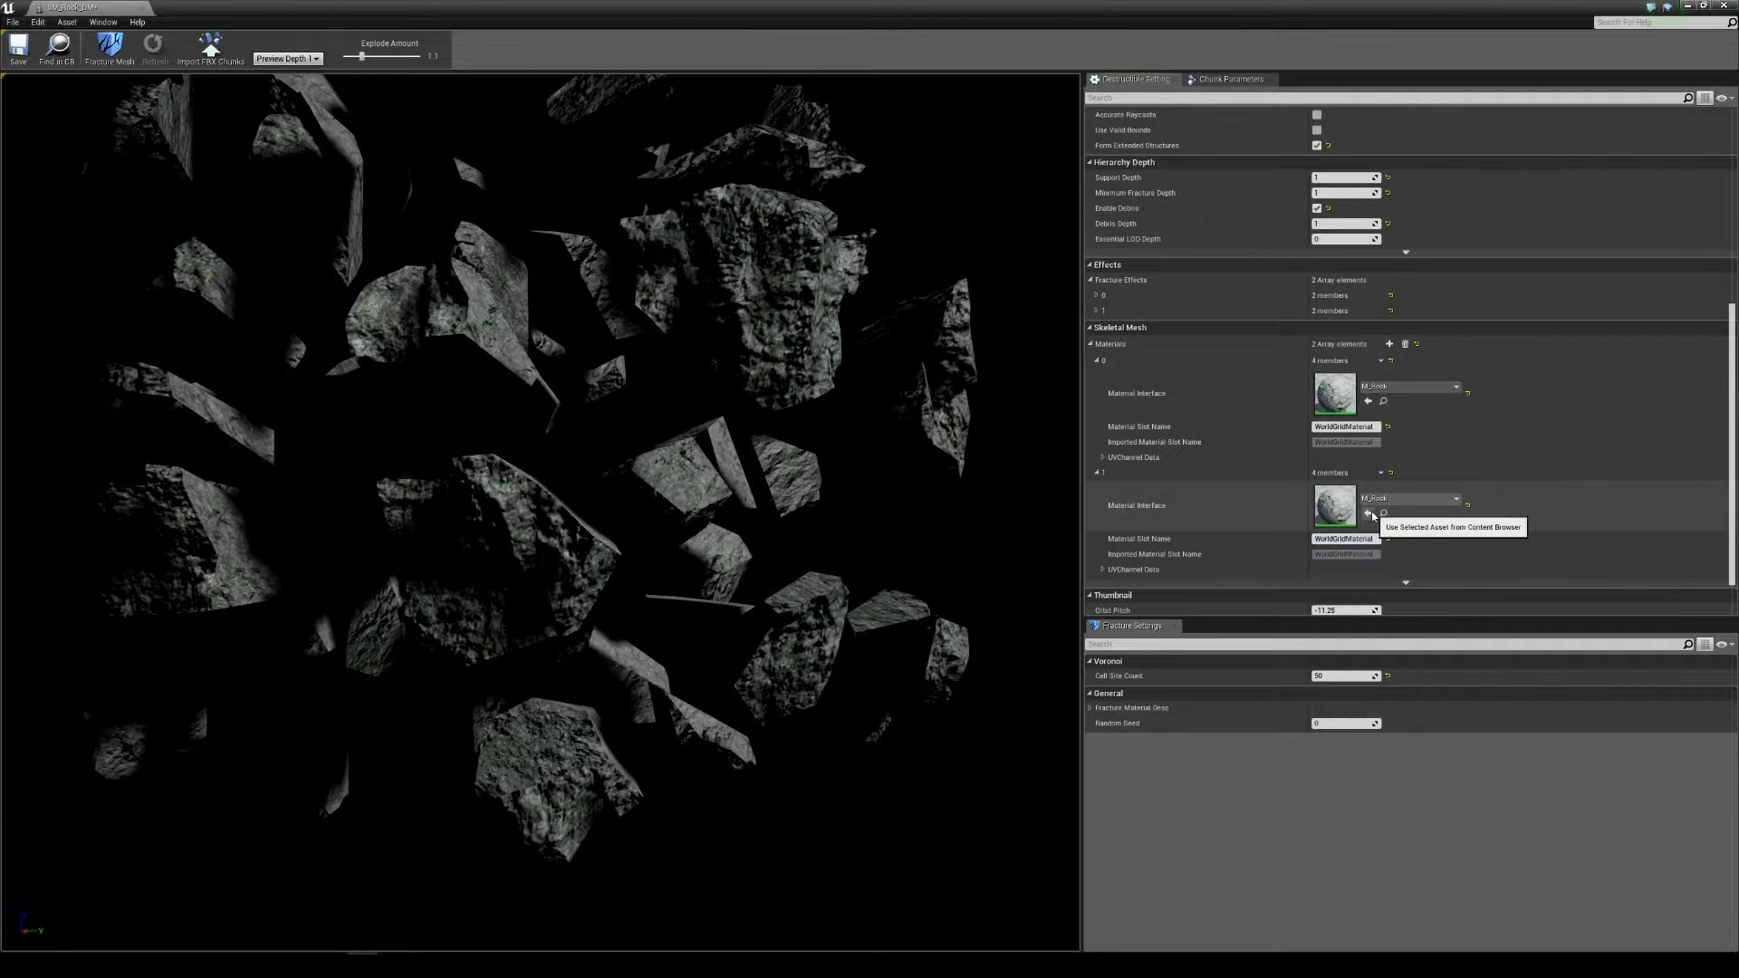
# Step: Orbit and pull back the preview to inspect the rock-textured chunks
pyautogui.scroll(3, 639, 385)
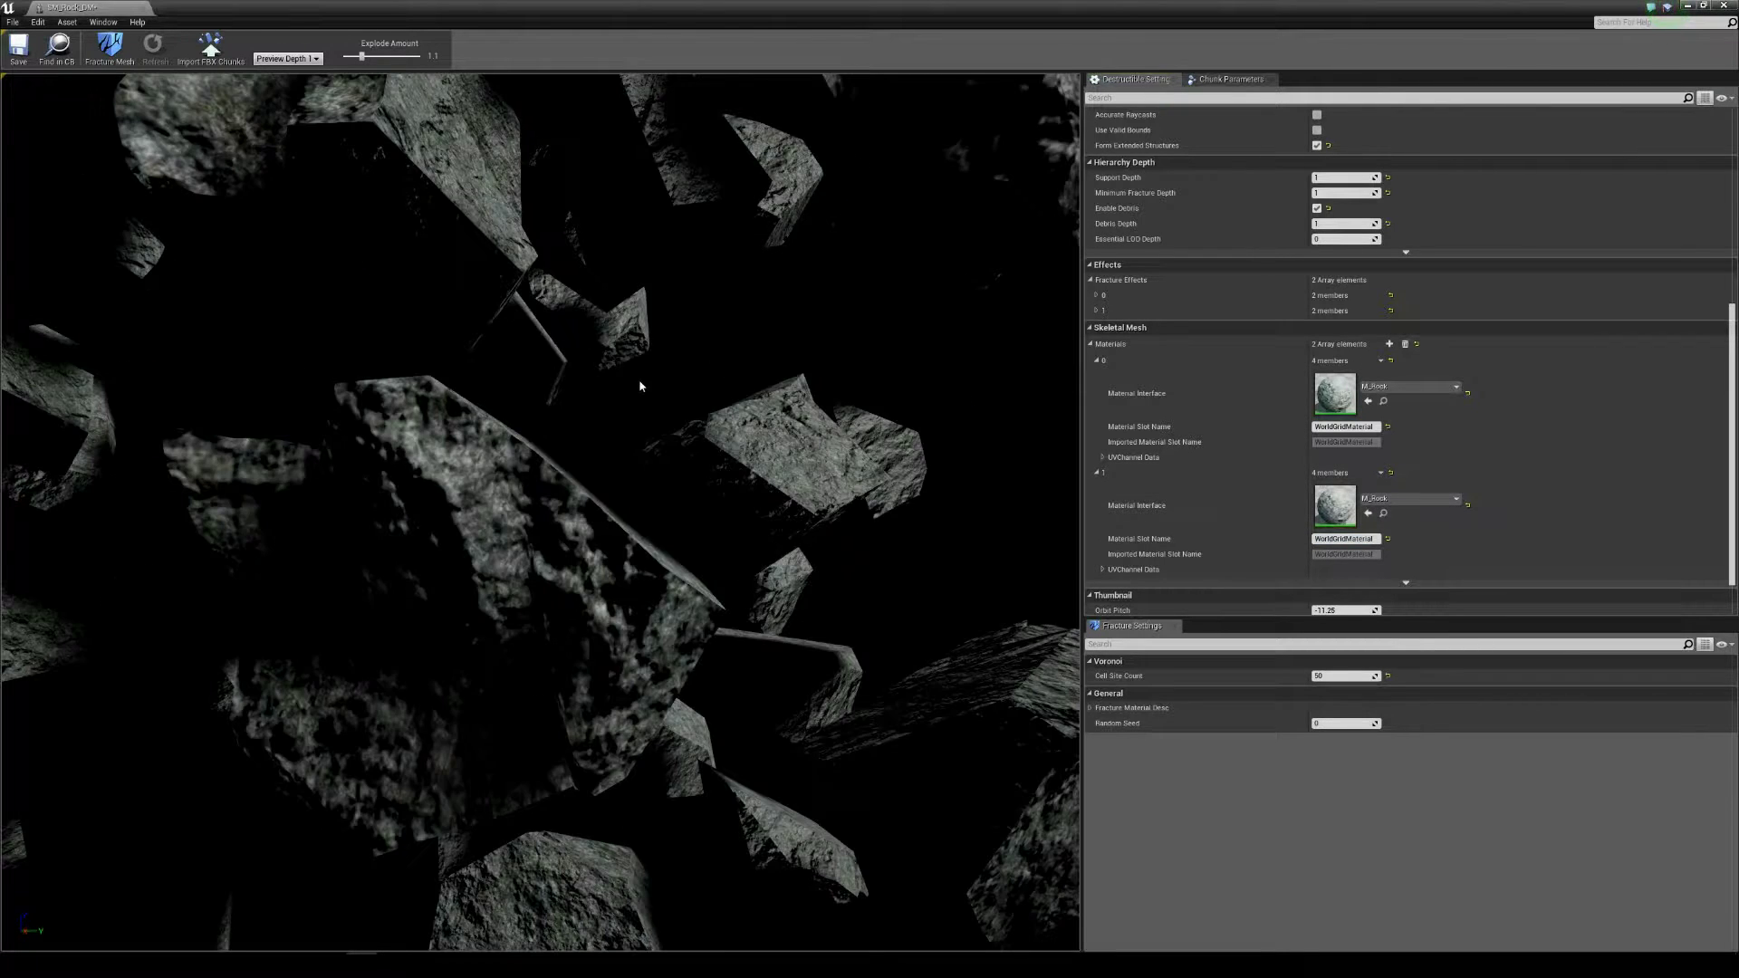
pyautogui.scroll(-4, 616, 384)
pyautogui.moveTo(681, 387); pyautogui.dragTo(752, 272)
pyautogui.moveTo(422, 204); pyautogui.dragTo(422, 344)
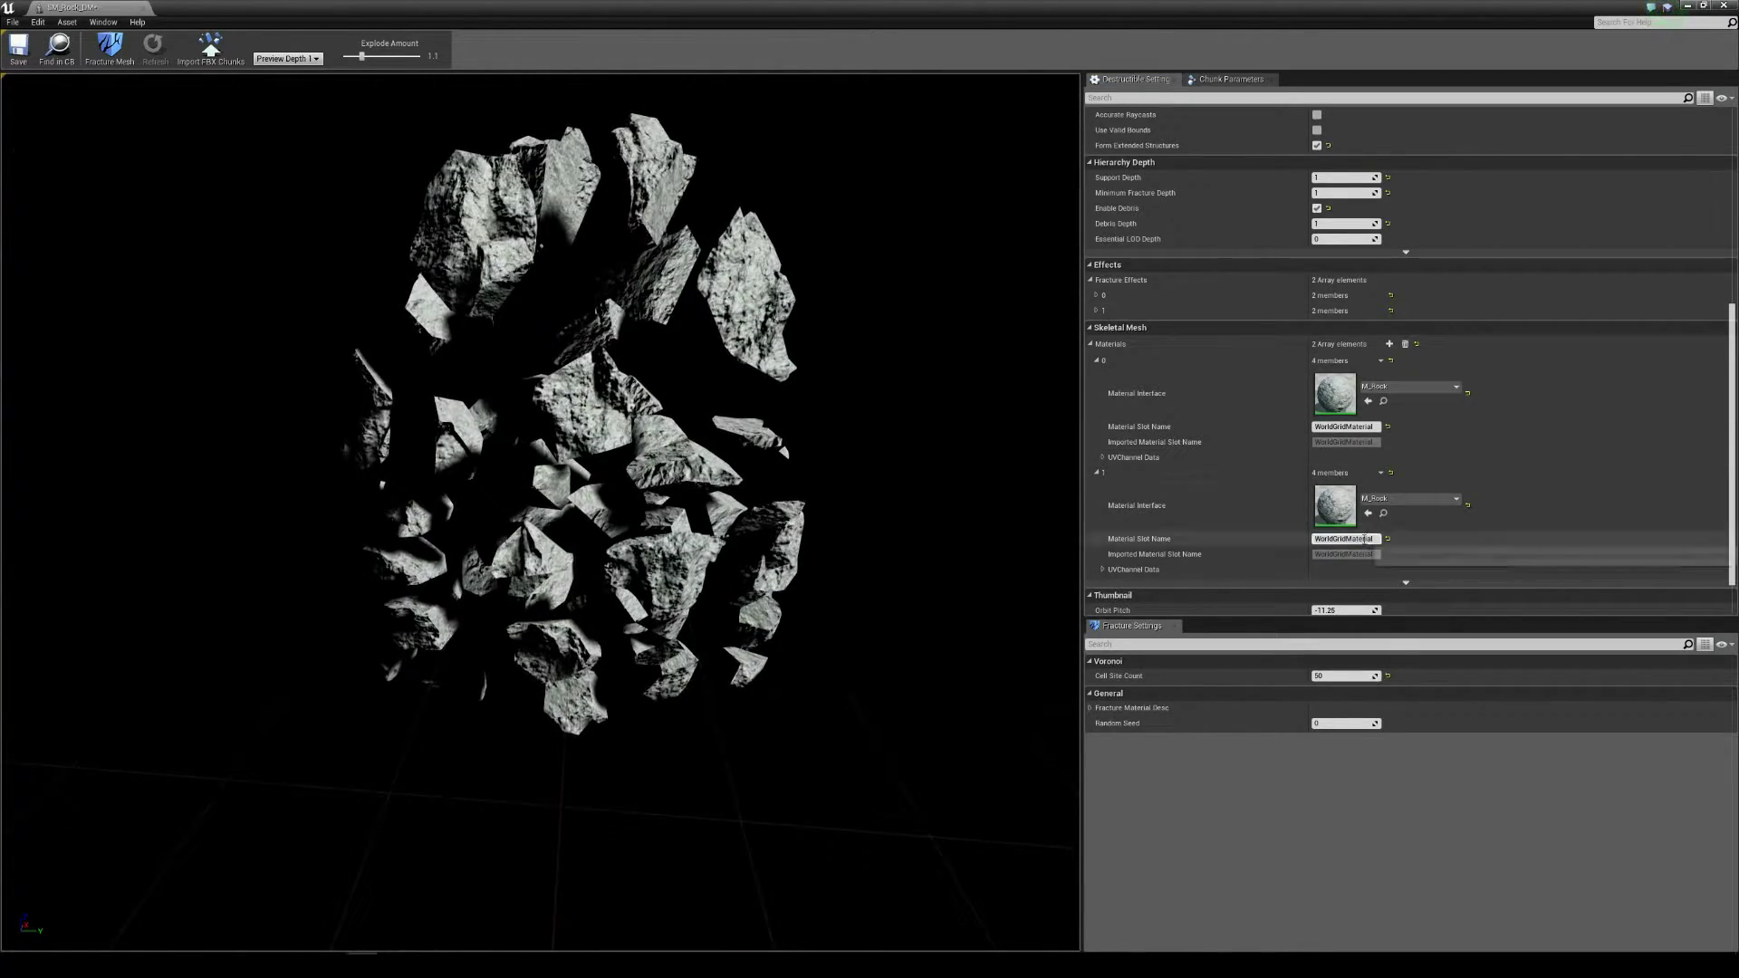
# Step: Place SM_Rock_DM from StarterContent/Props into the level in front of the stairs
pyautogui.click(143, 8)
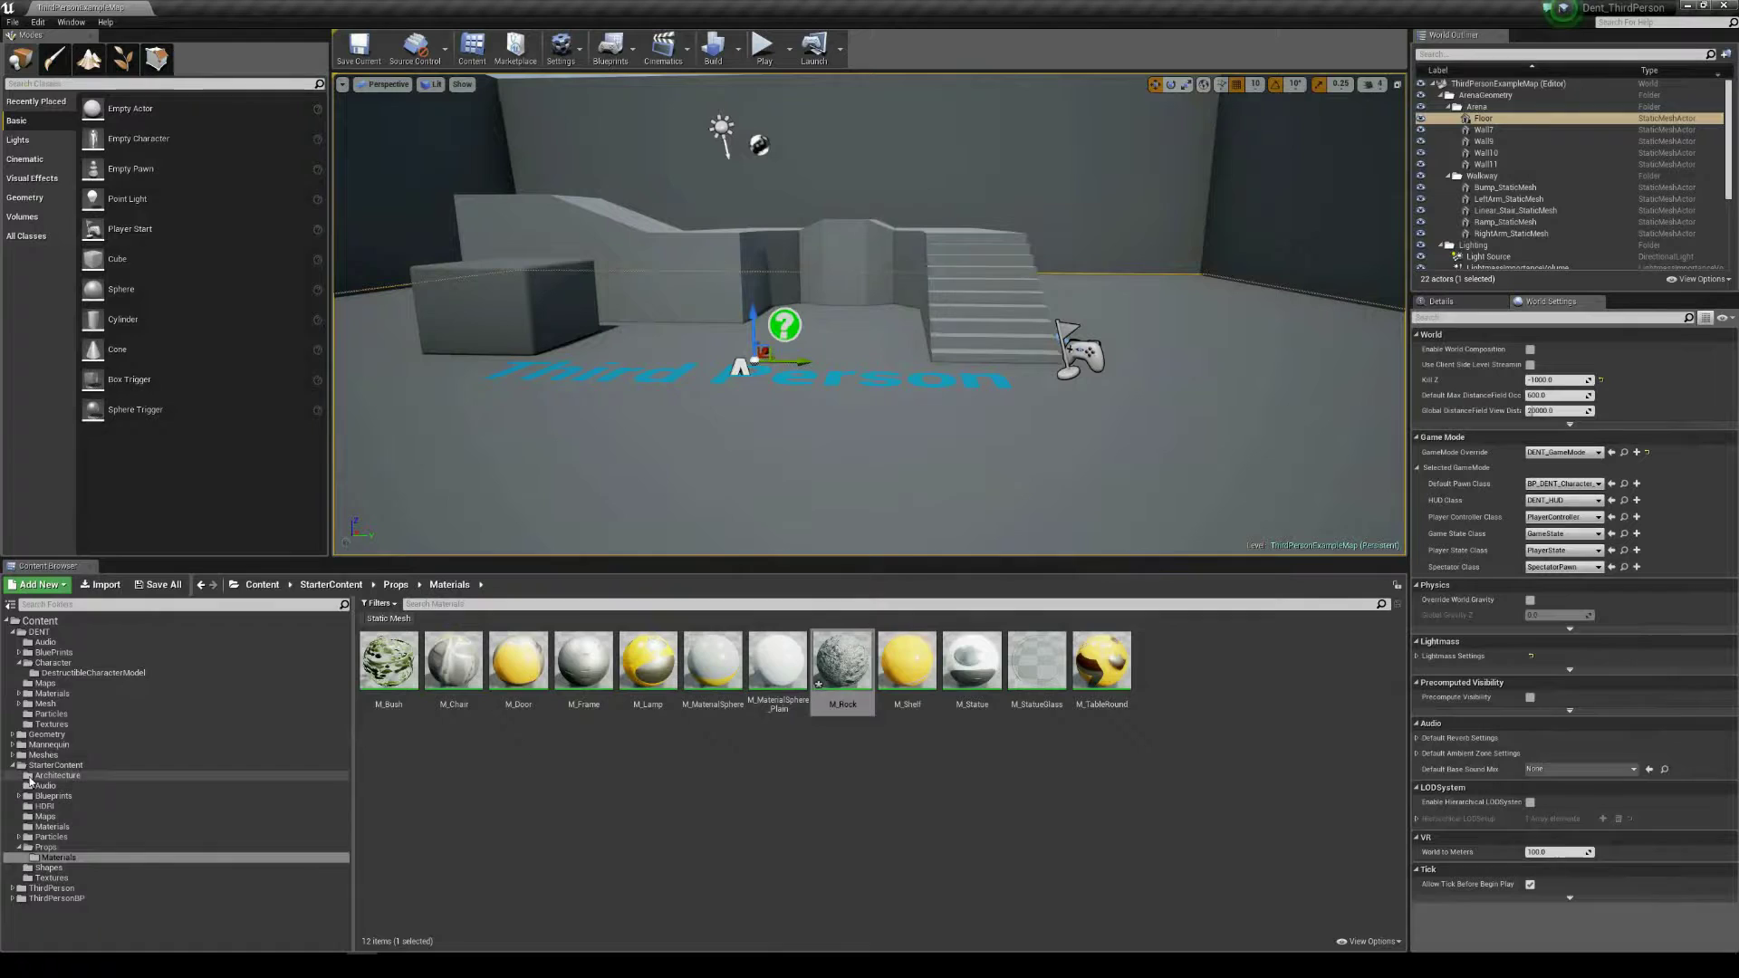
pyautogui.click(396, 584)
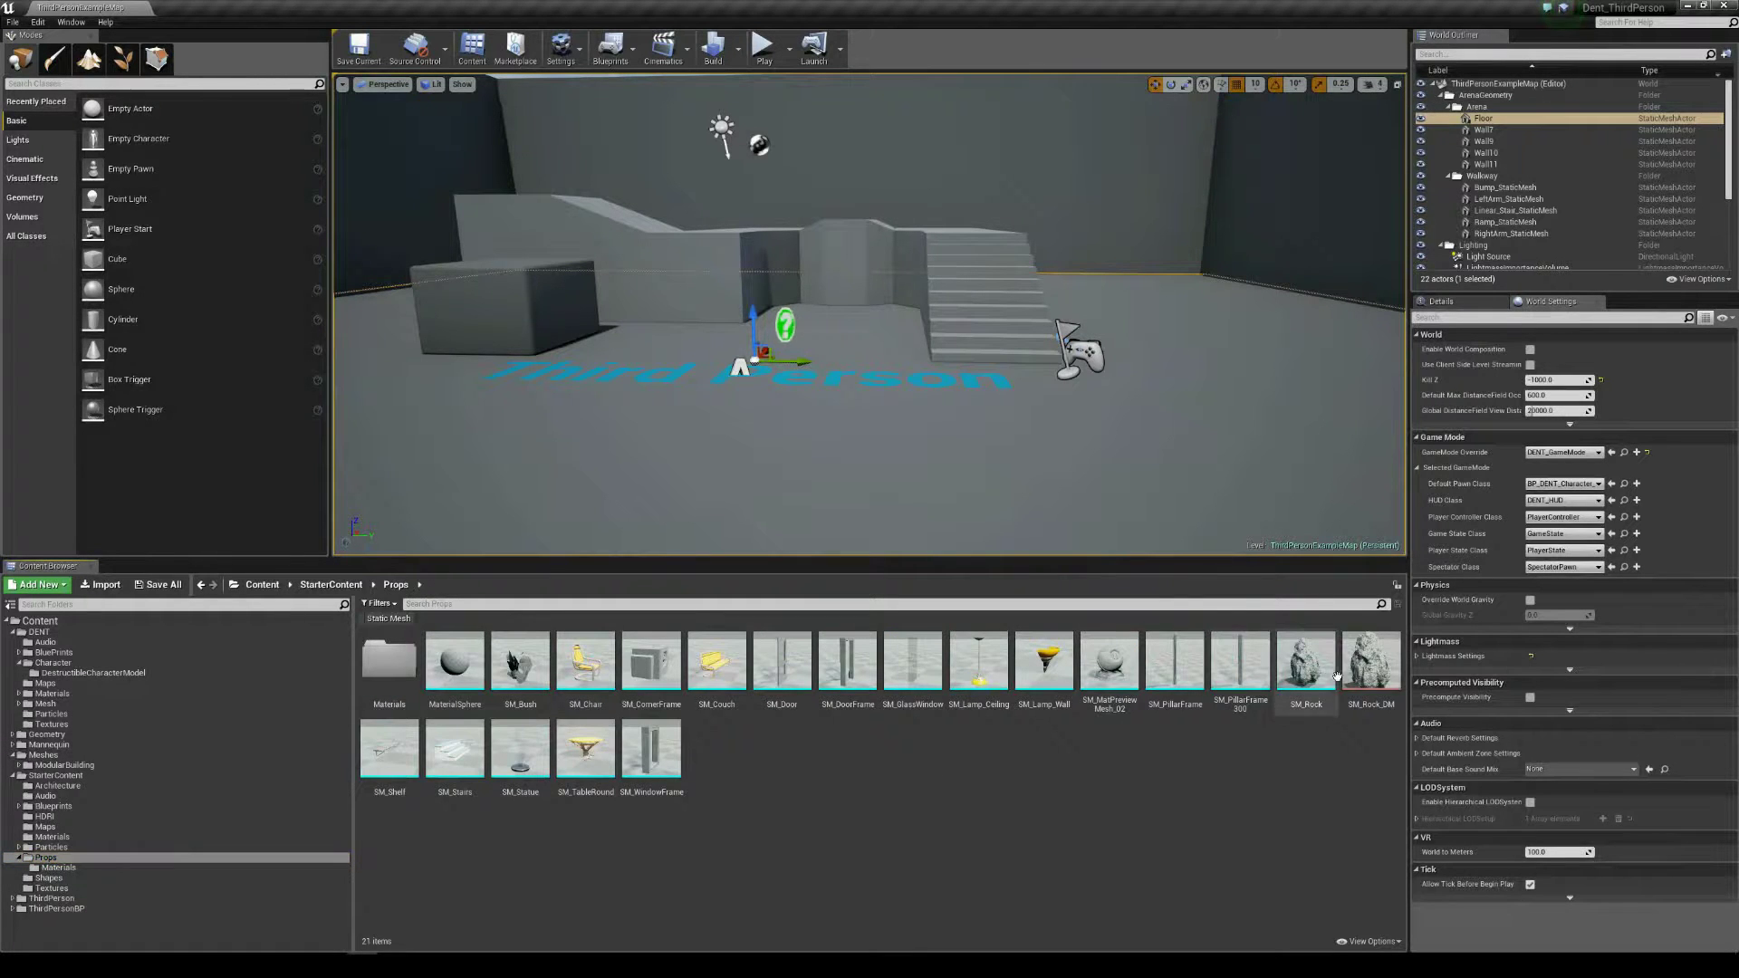
pyautogui.moveTo(1370, 661); pyautogui.dragTo(699, 460)
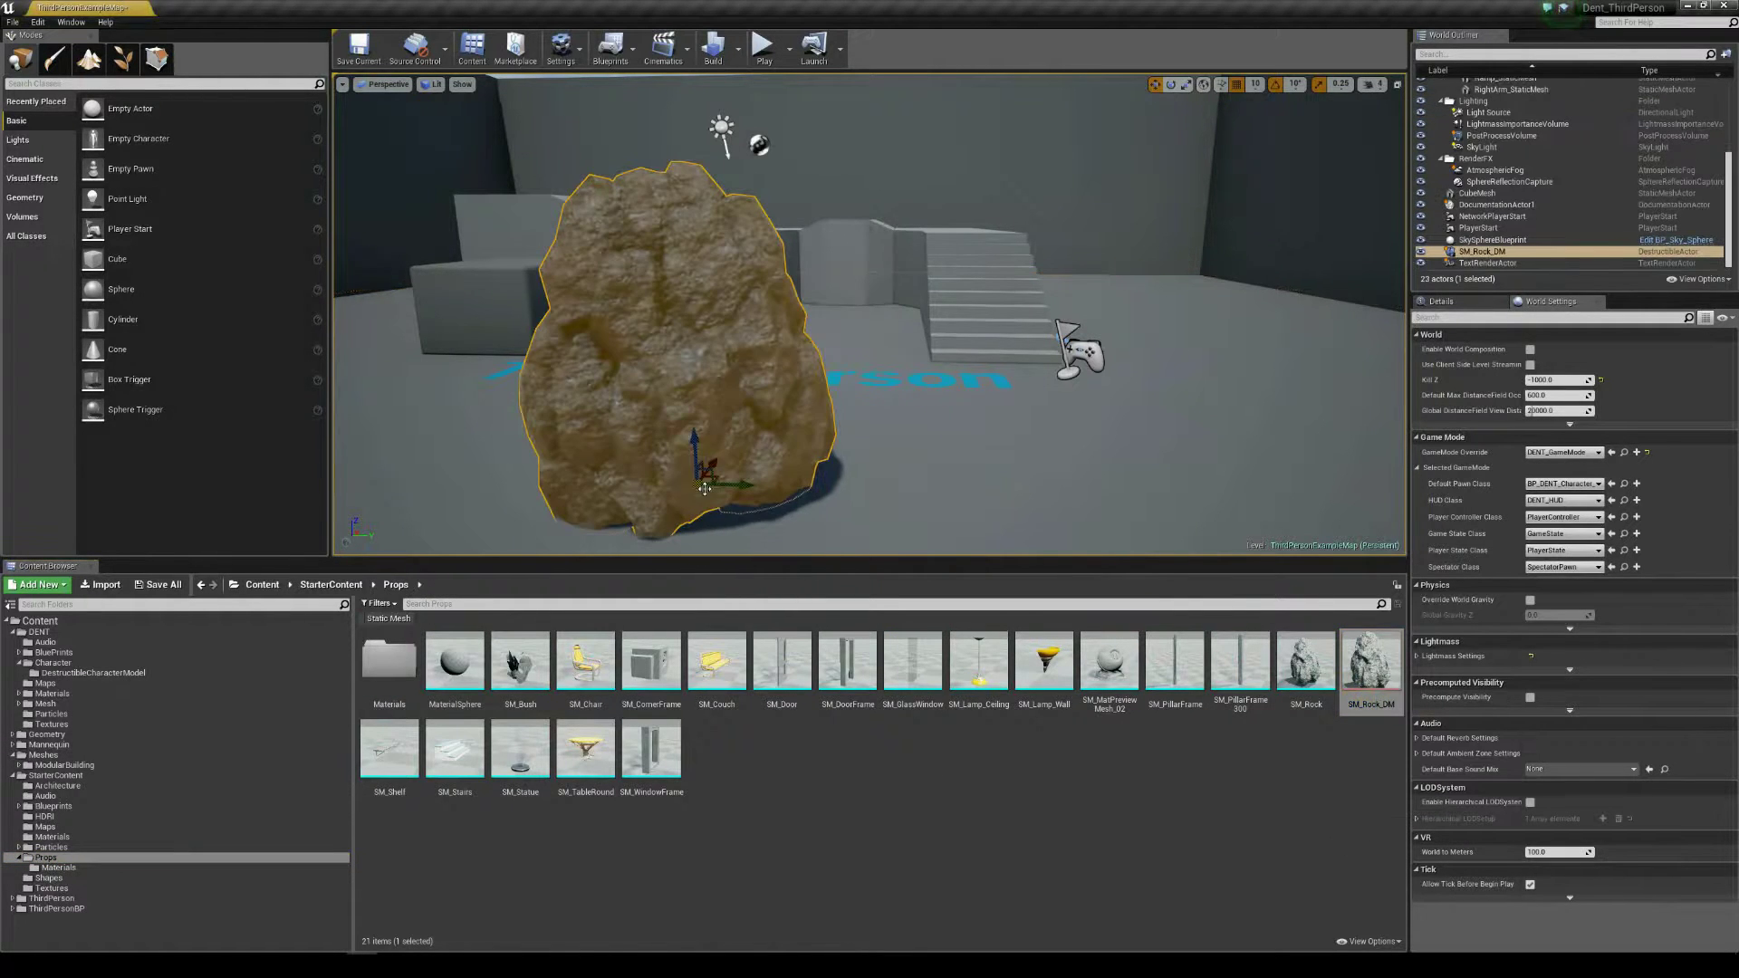
pyautogui.click(763, 50)
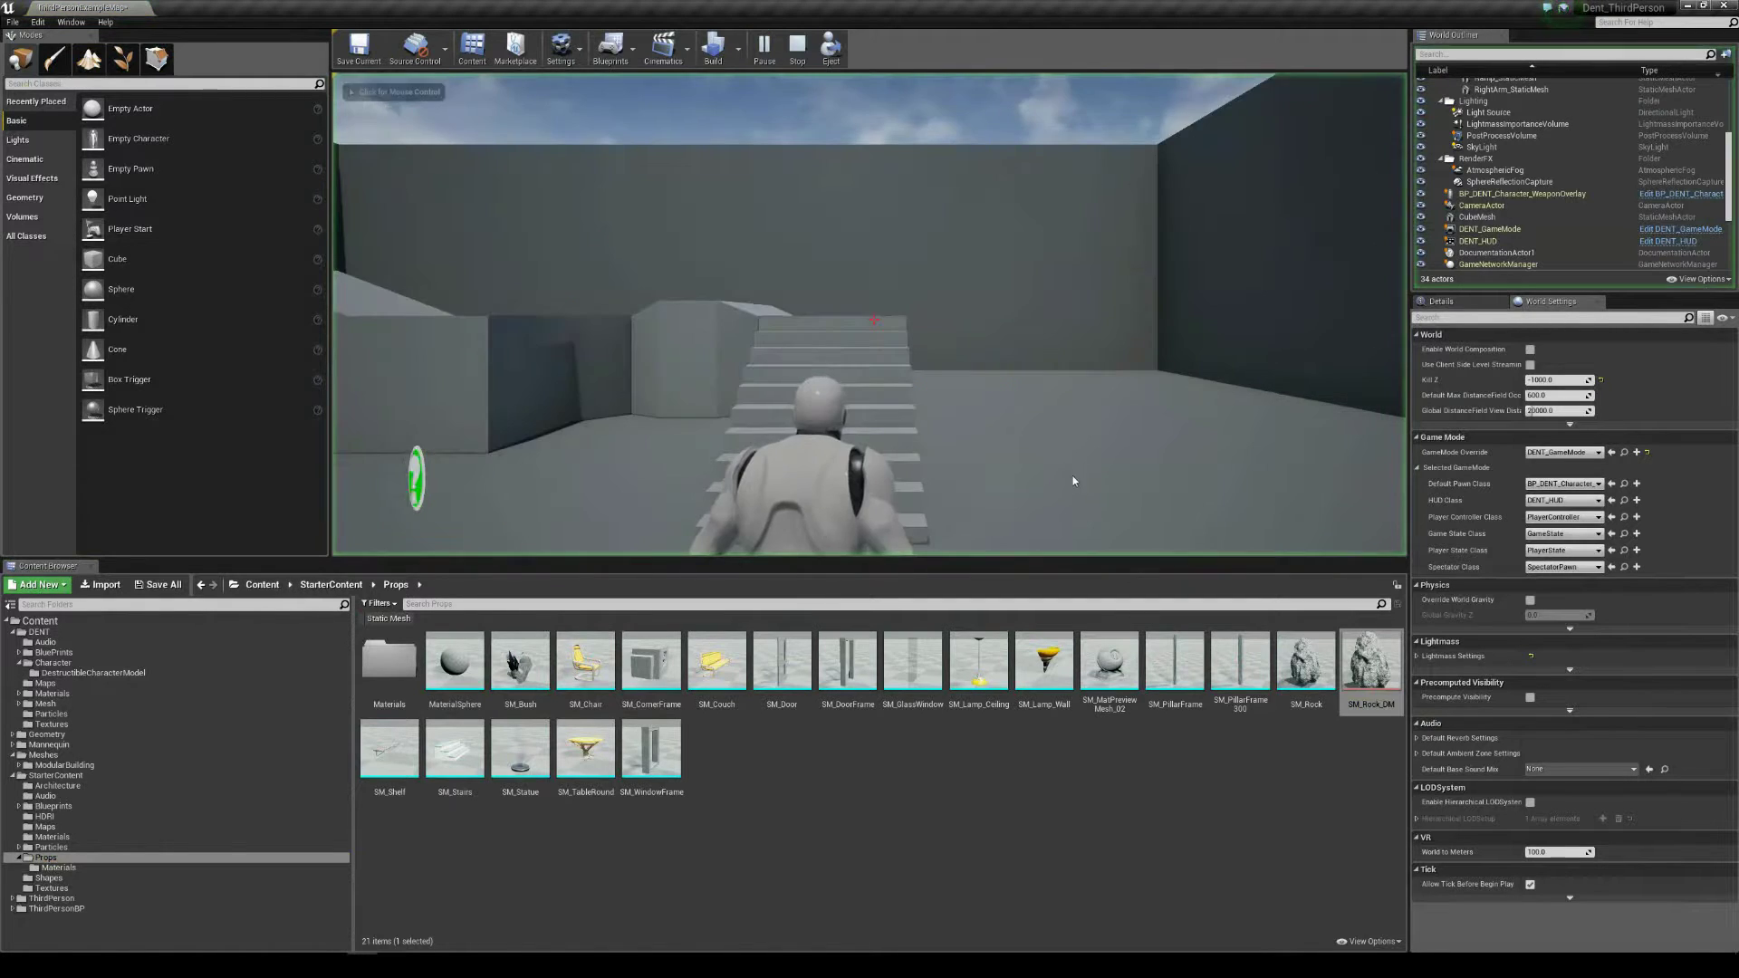
pyautogui.press('s')
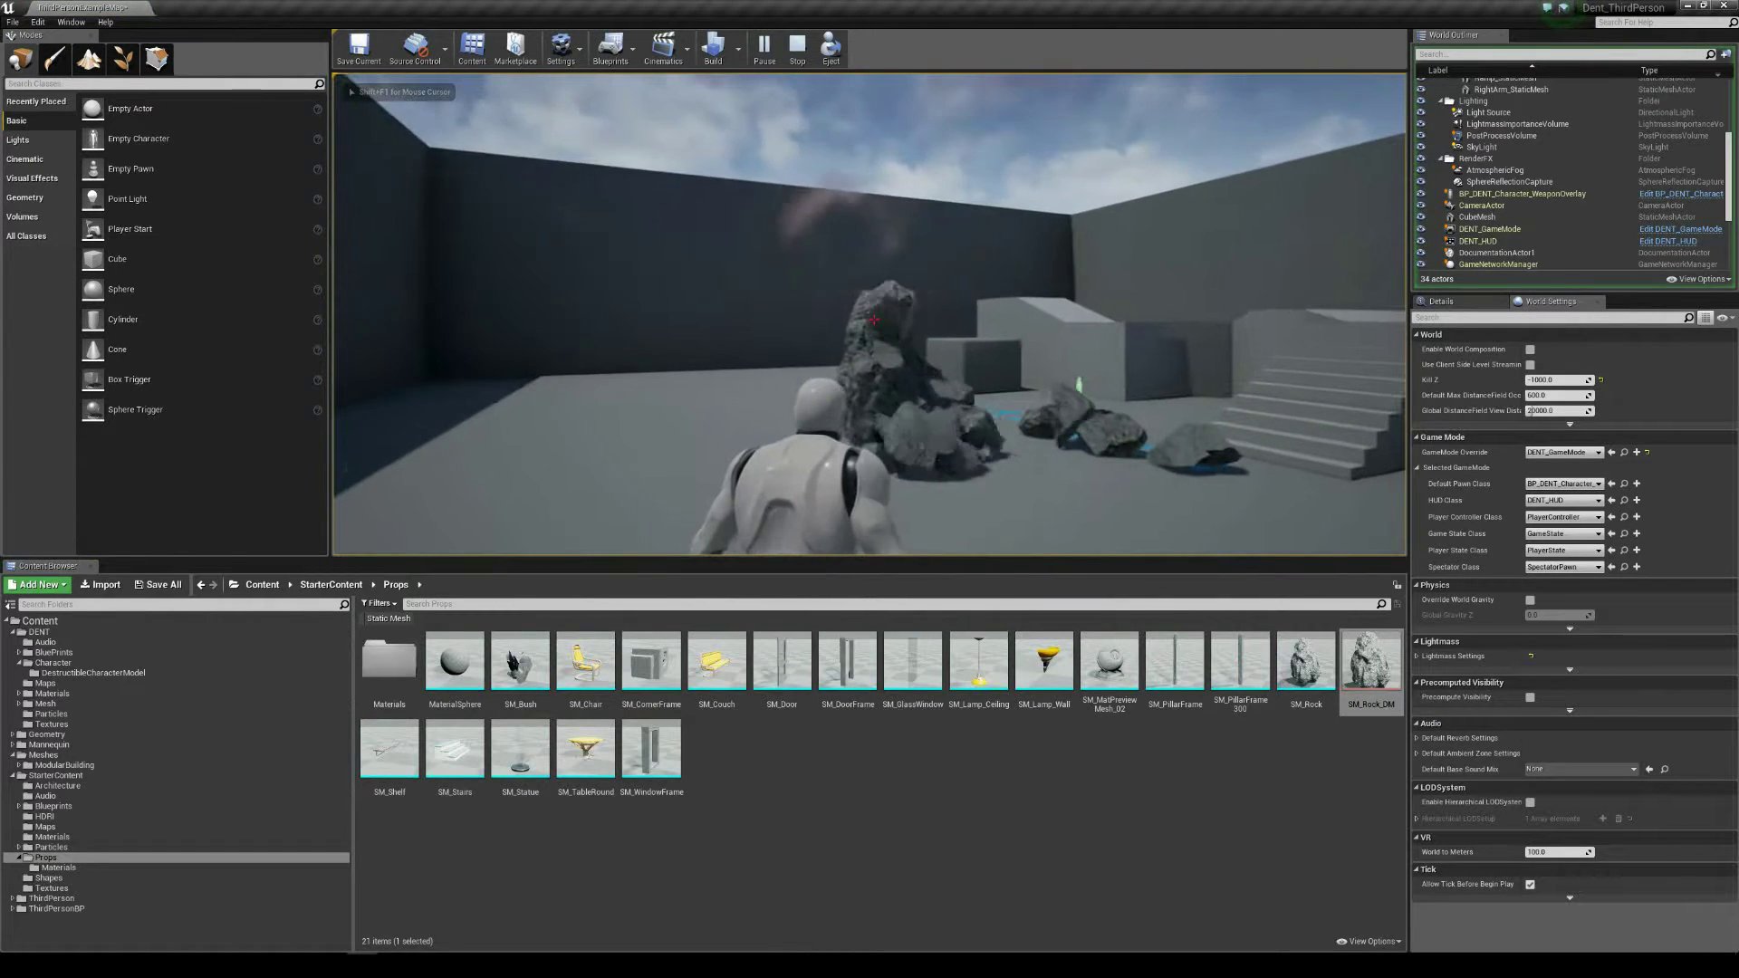
pyautogui.press('w')
pyautogui.press('w')
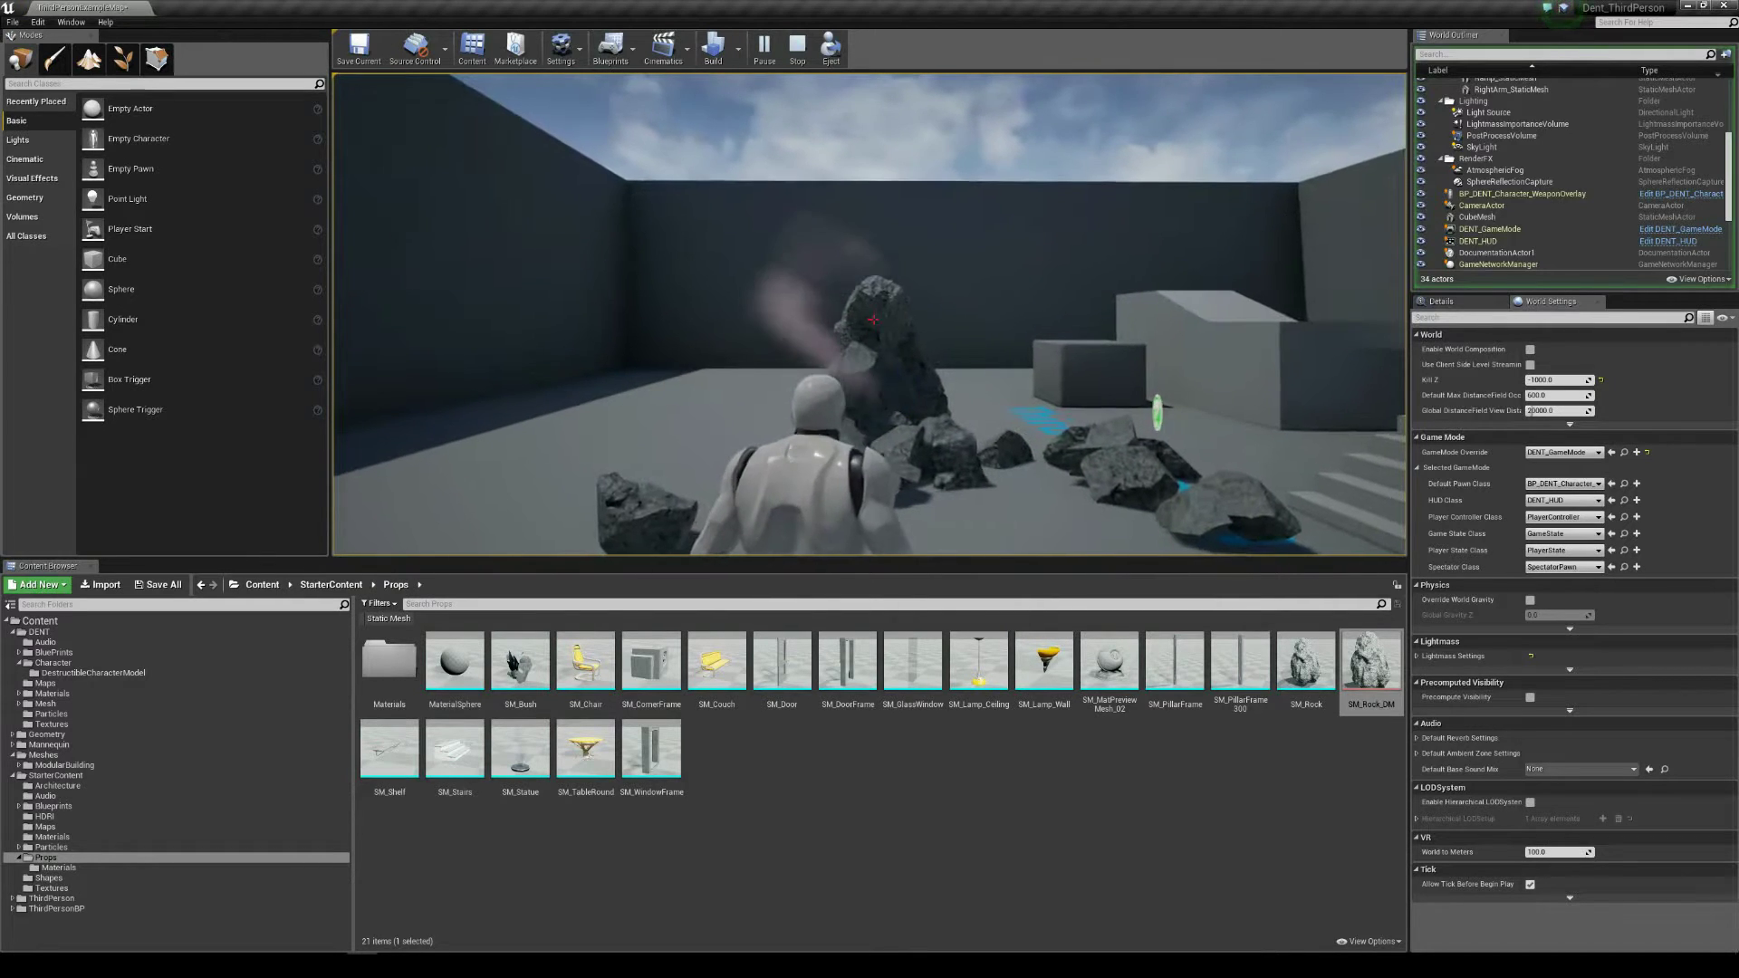
pyautogui.press('s')
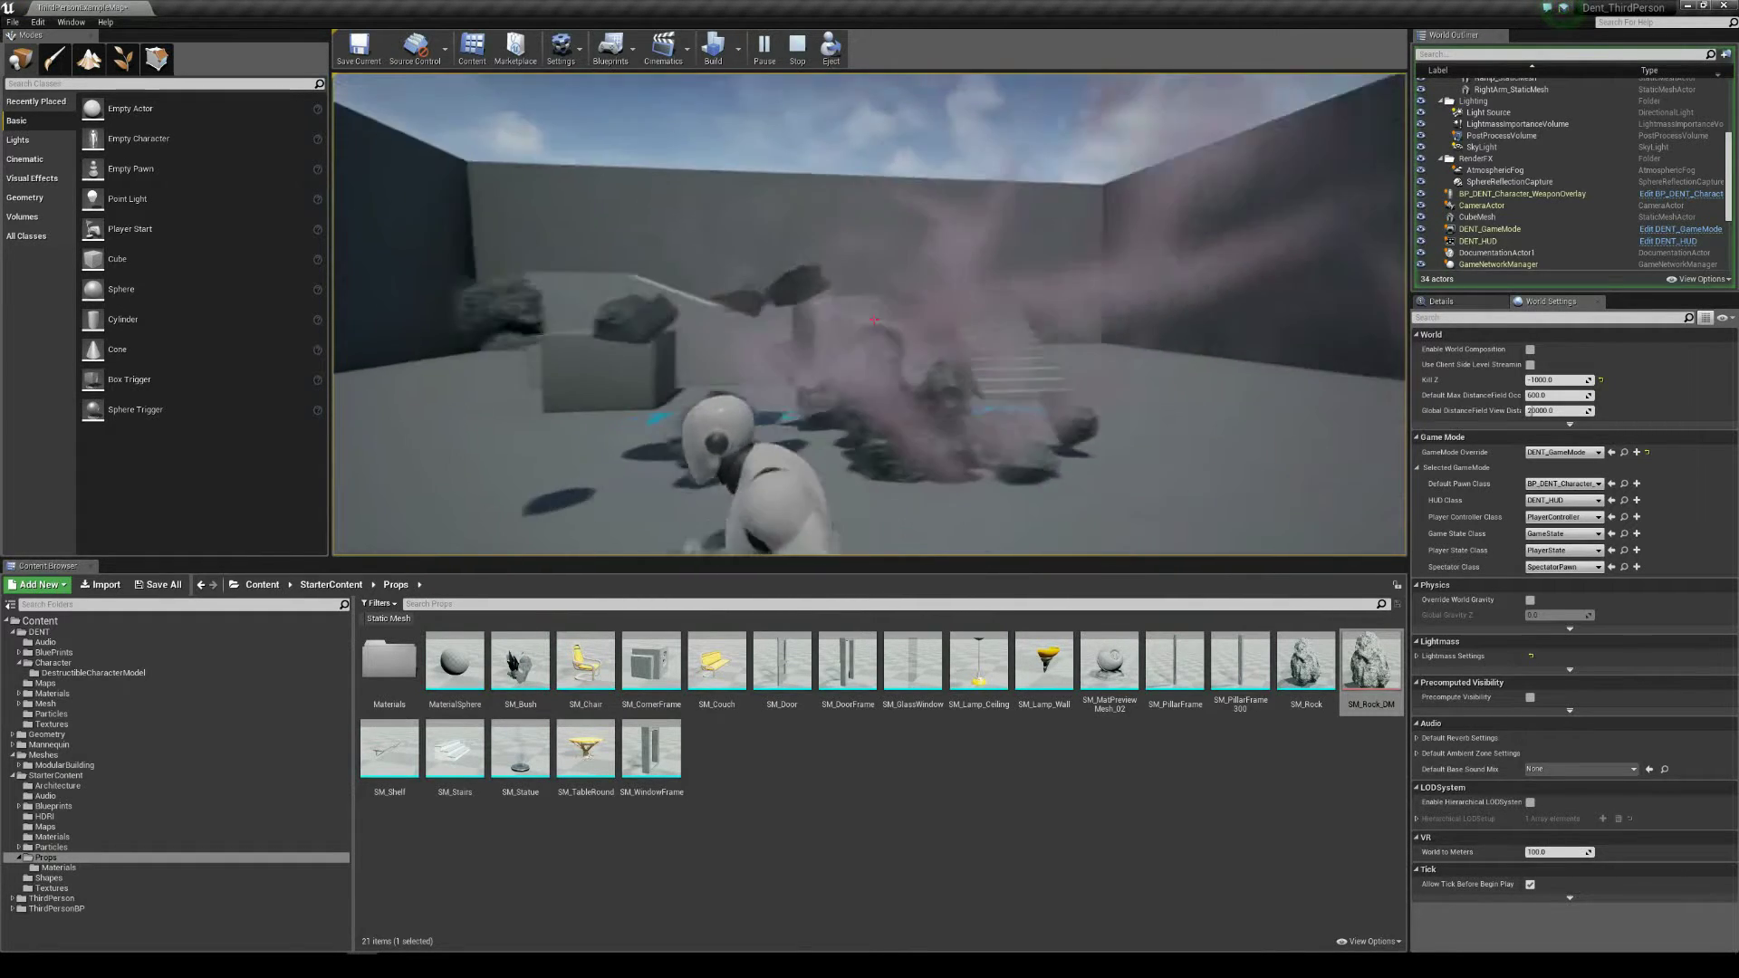
pyautogui.press('s')
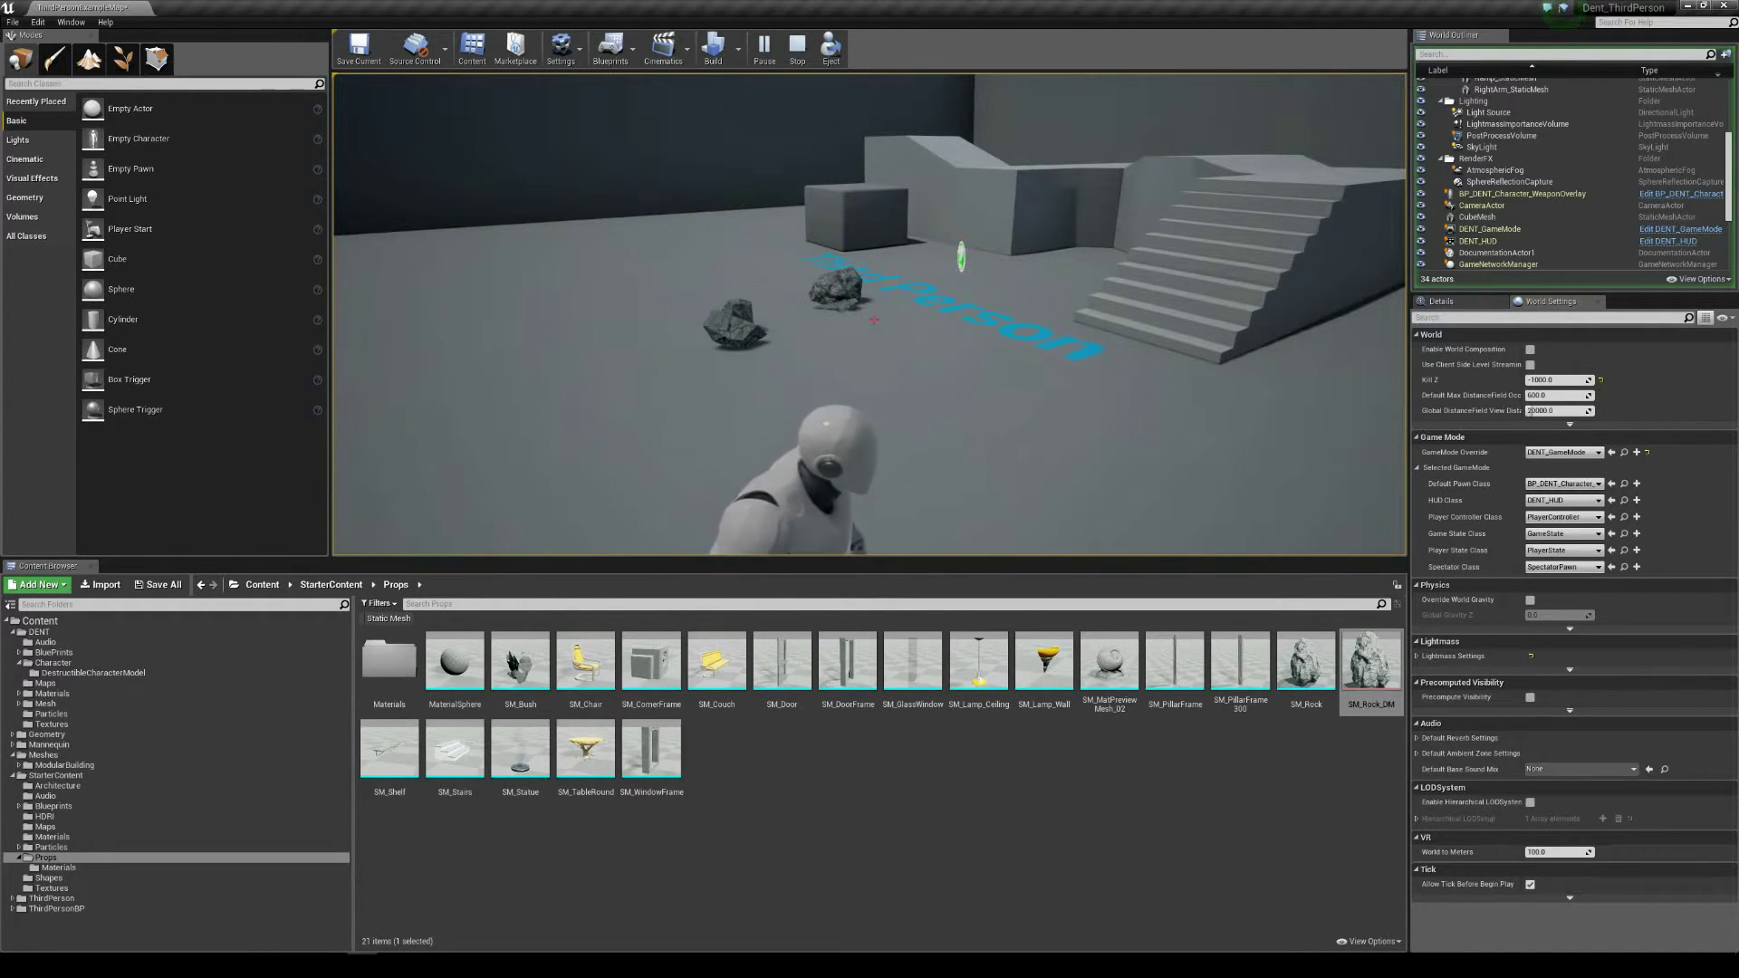
pyautogui.press('Escape')
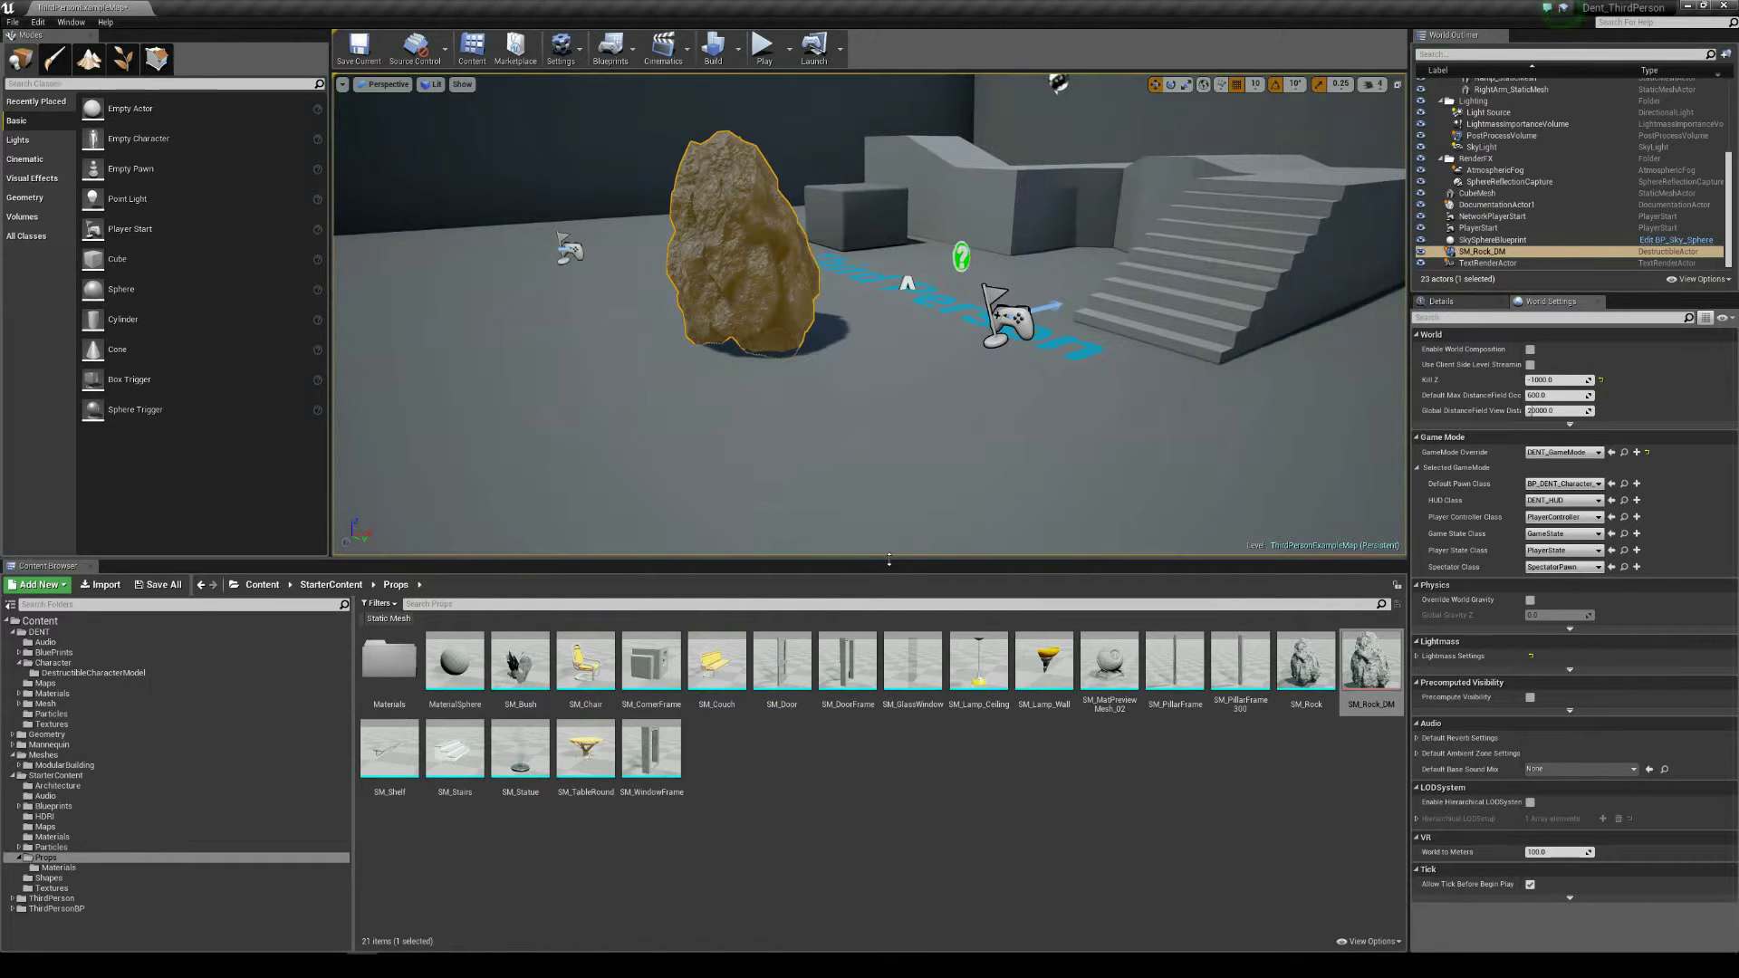
pyautogui.moveTo(889, 559); pyautogui.dragTo(889, 582)
pyautogui.click(1192, 789)
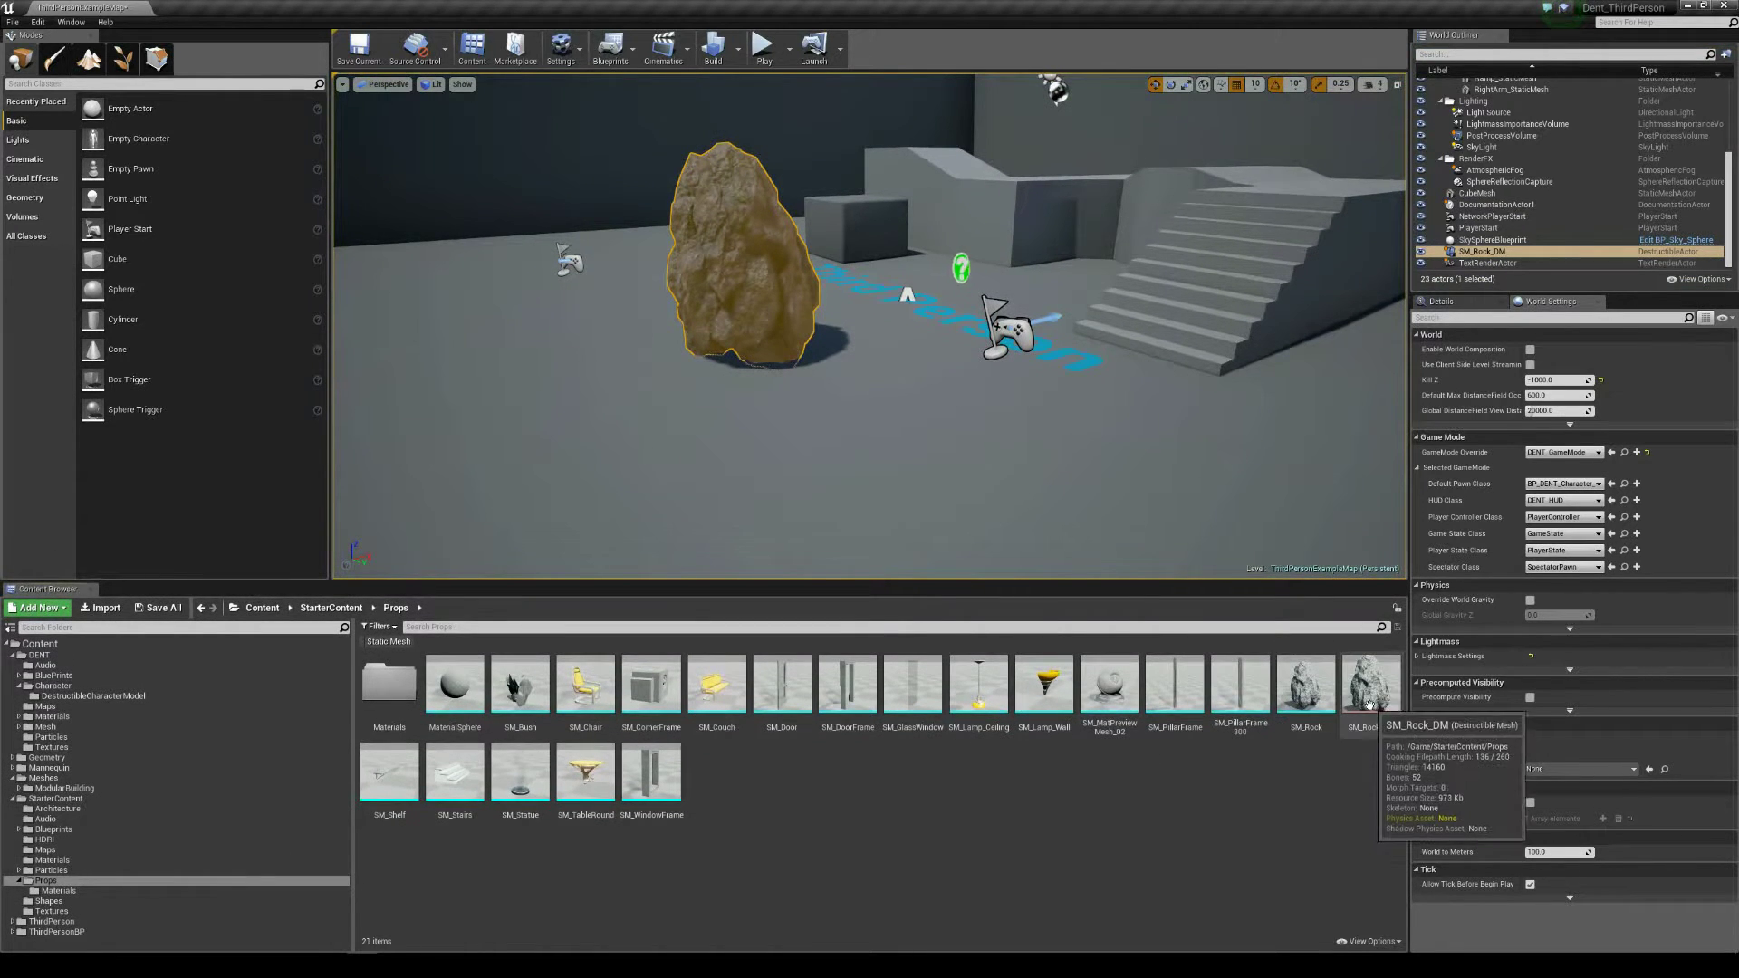